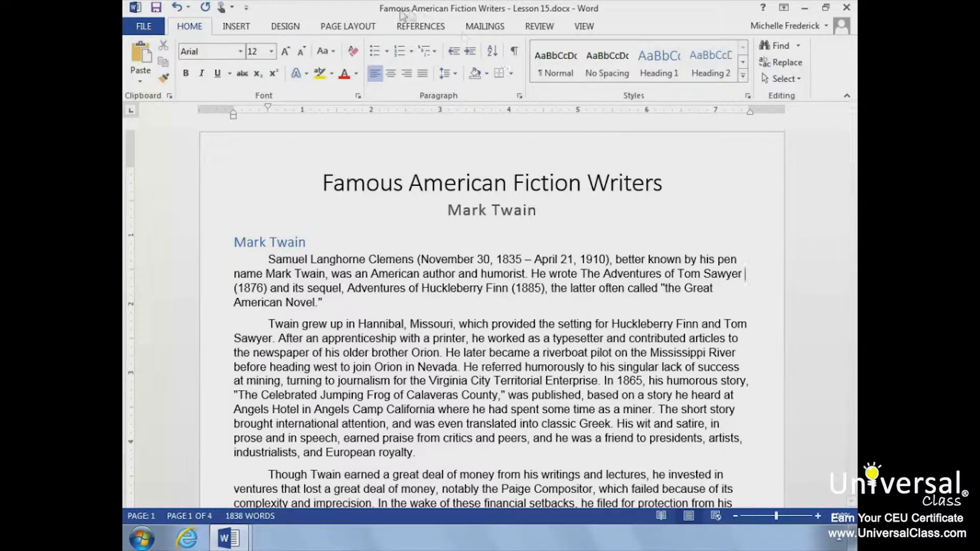
# Step: Turn on continuous line numbering for the document
pyautogui.click(362, 30)
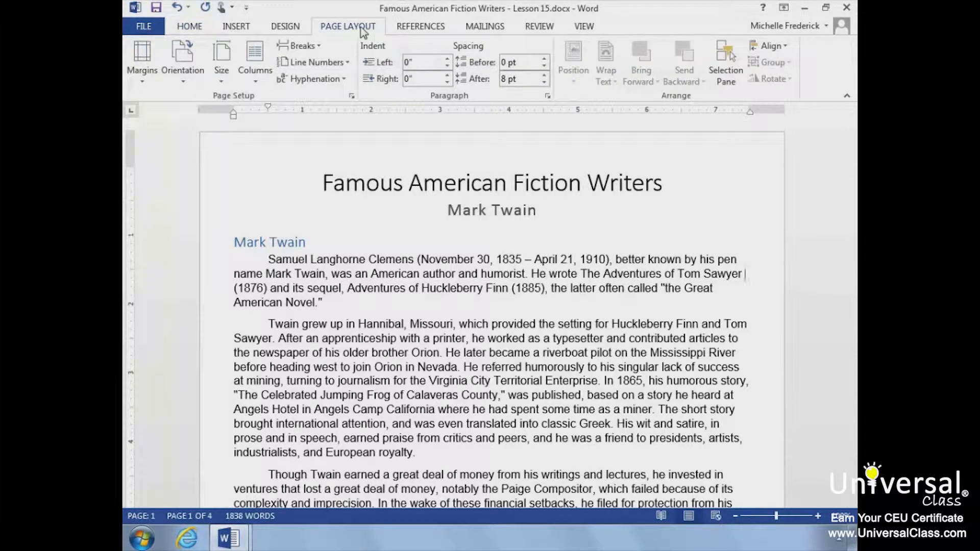
pyautogui.click(327, 63)
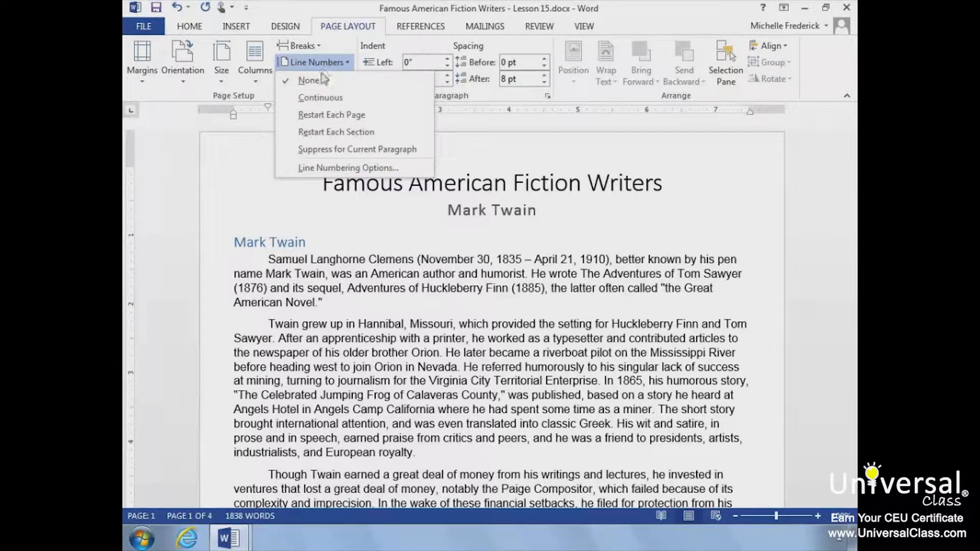
pyautogui.click(321, 97)
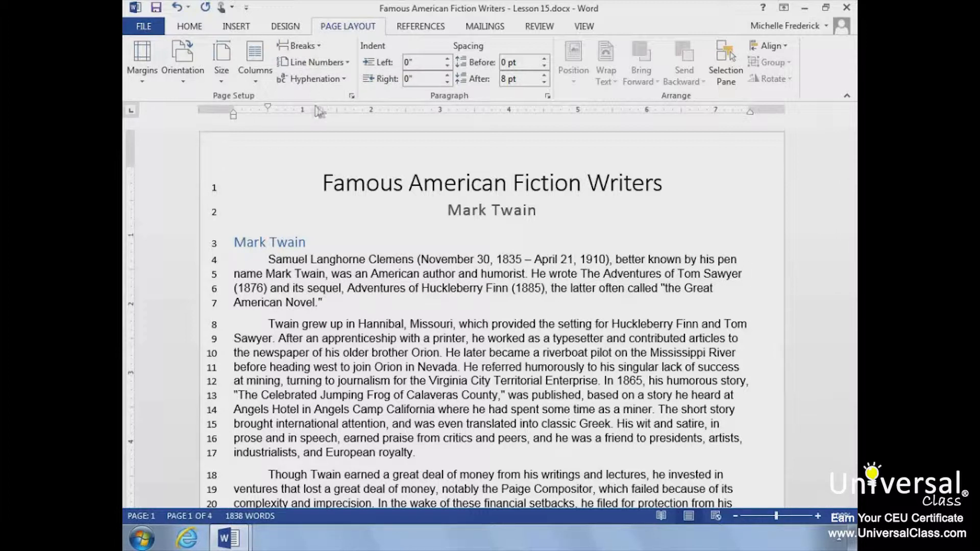
# Step: Switch line numbering to restart on each page
pyautogui.click(347, 64)
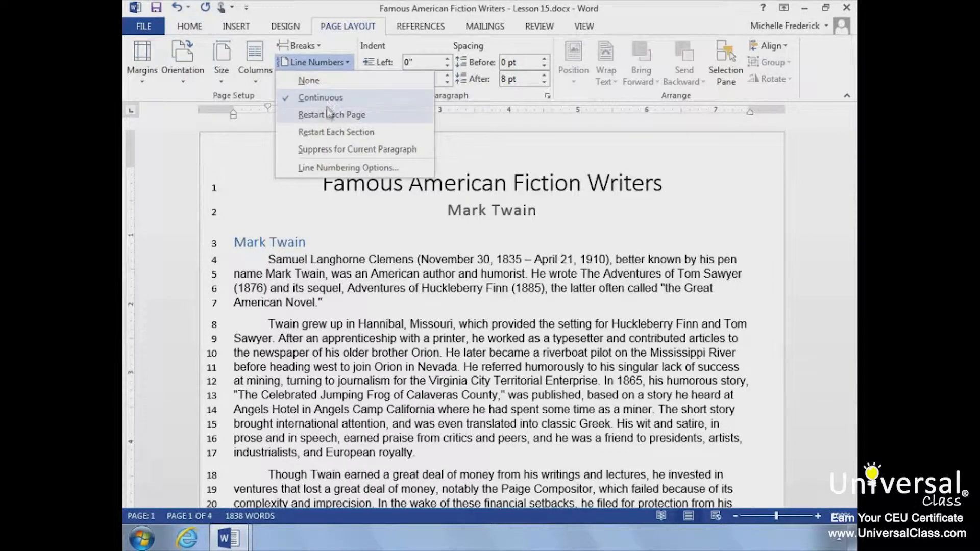
pyautogui.click(330, 114)
pyautogui.scroll(-5, 247, 322)
pyautogui.scroll(-10, 247, 321)
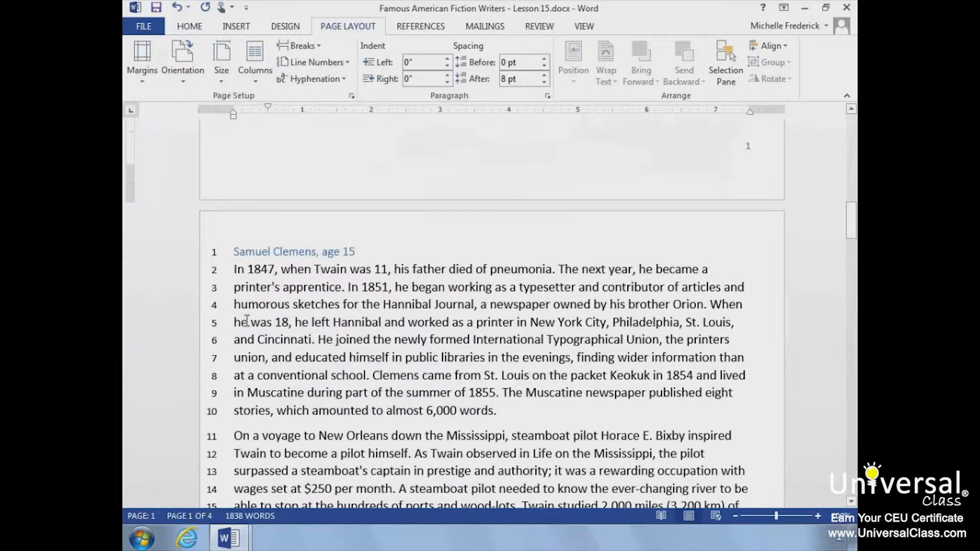
pyautogui.scroll(15, 247, 320)
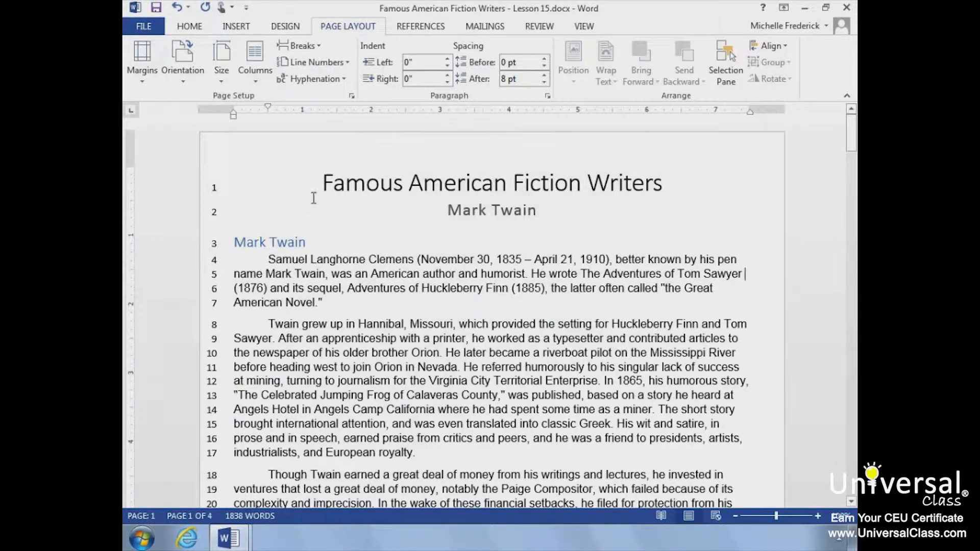
# Step: Suppress line numbering for the second paragraph beginning "Twain grew up in Hannibal"
pyautogui.click(337, 66)
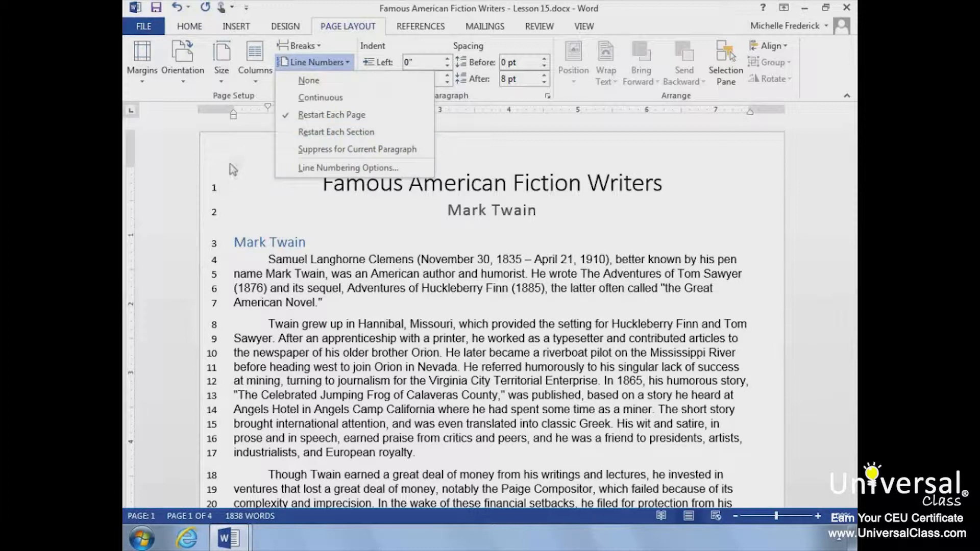
pyautogui.click(229, 180)
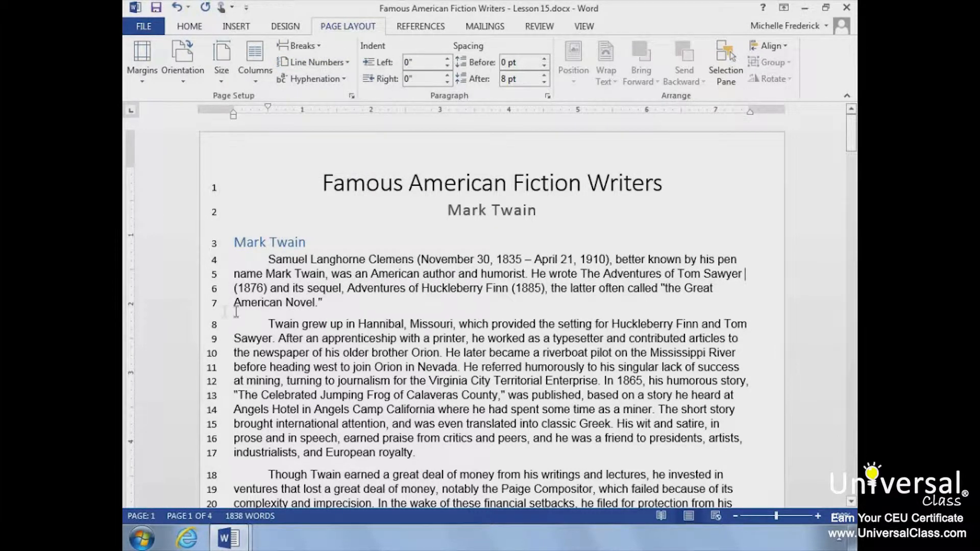
pyautogui.moveTo(261, 315); pyautogui.dragTo(422, 461)
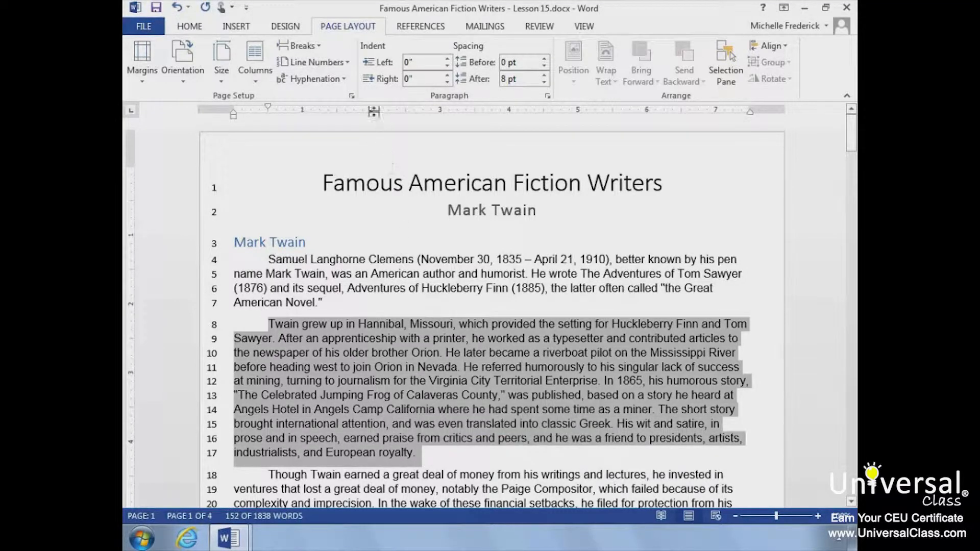
pyautogui.click(337, 63)
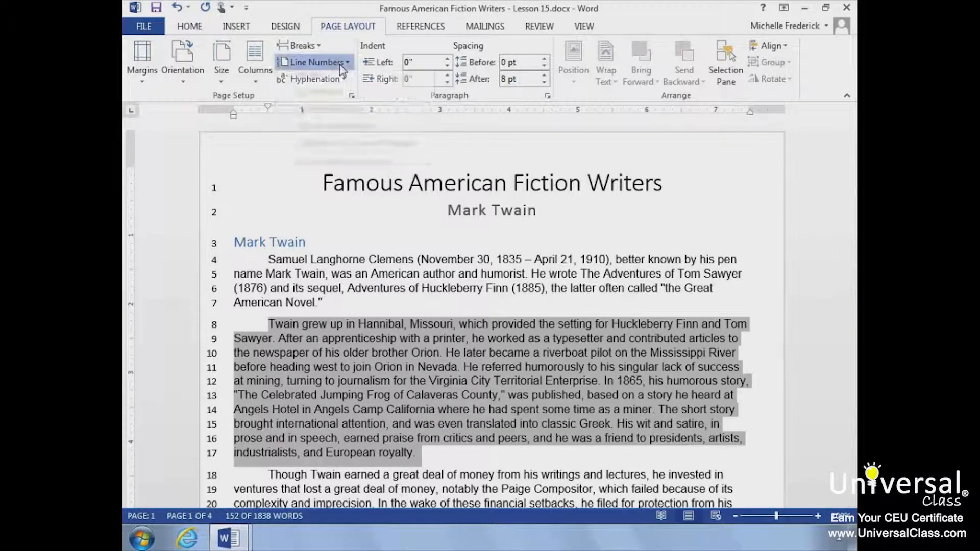
pyautogui.click(329, 149)
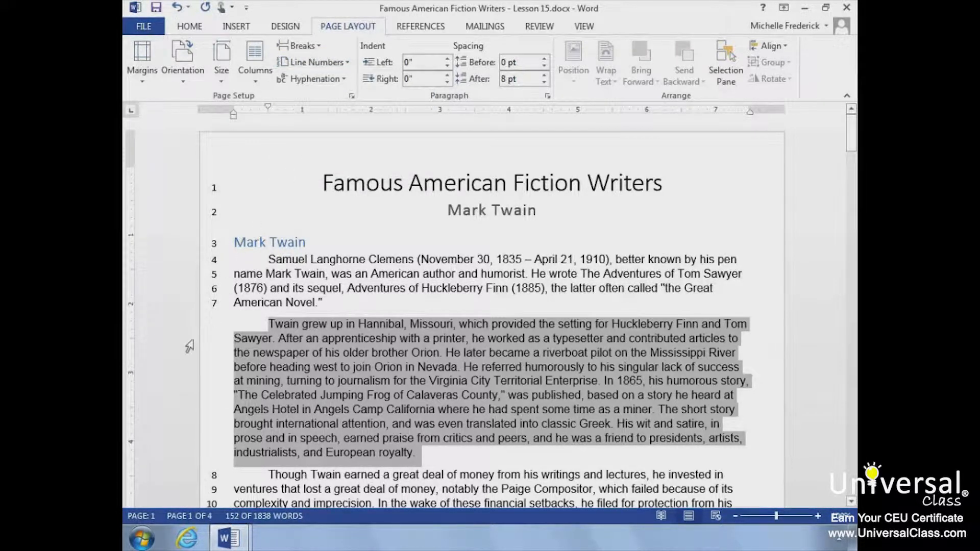
# Step: Open the line numbering options from Page Setup and review them without changing anything
pyautogui.click(250, 330)
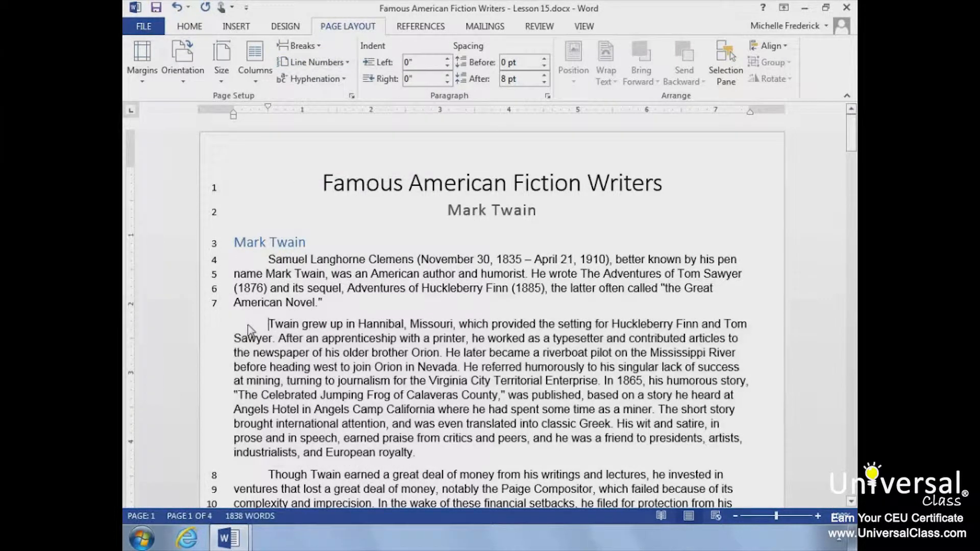
pyautogui.click(350, 71)
pyautogui.click(329, 168)
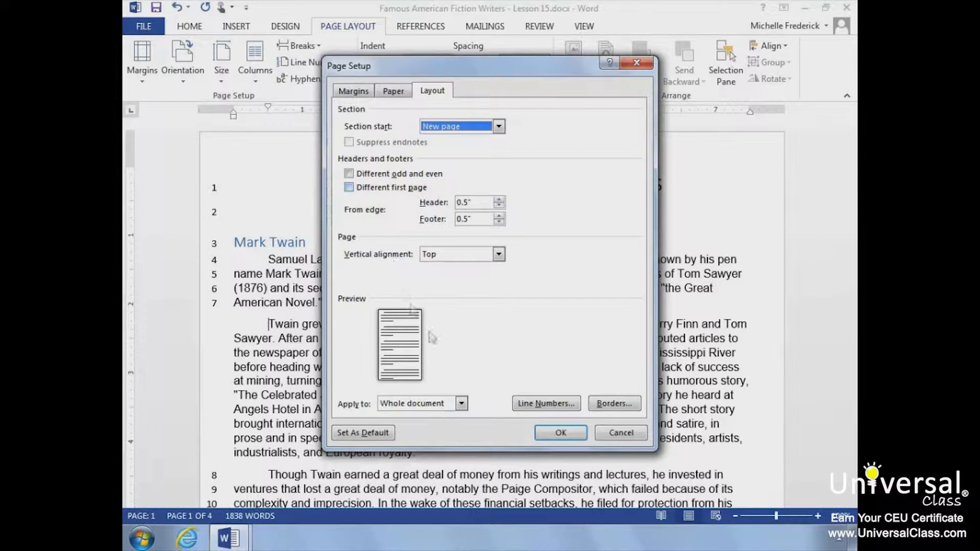
pyautogui.click(540, 405)
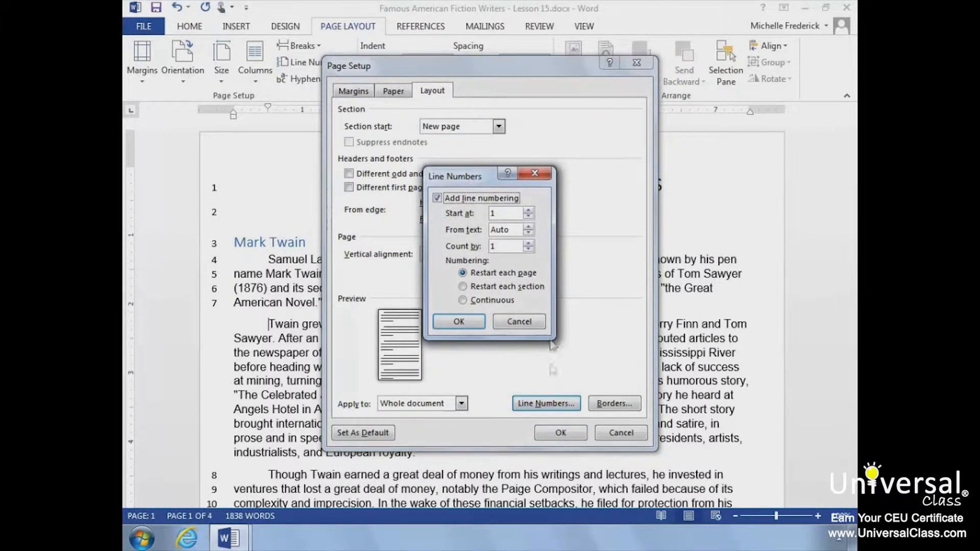
pyautogui.click(461, 320)
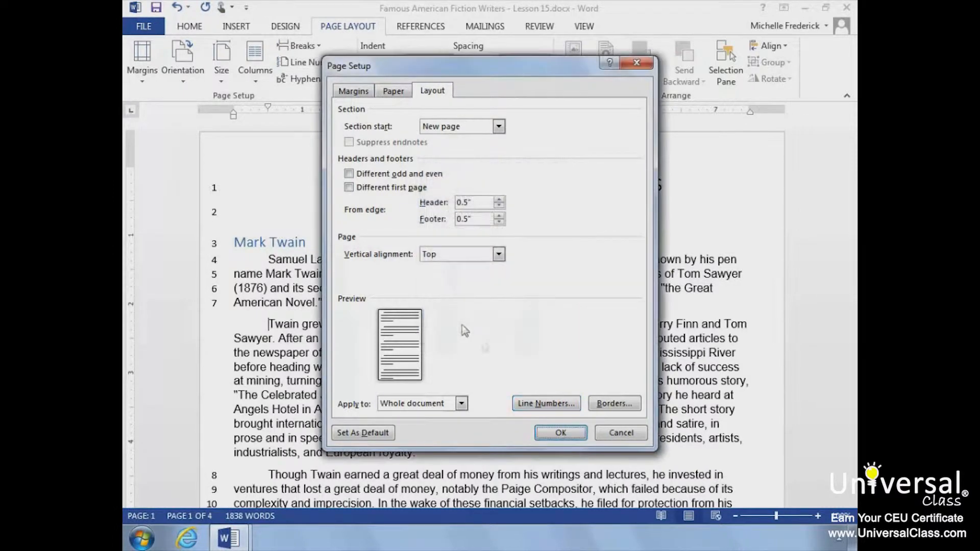
pyautogui.click(554, 434)
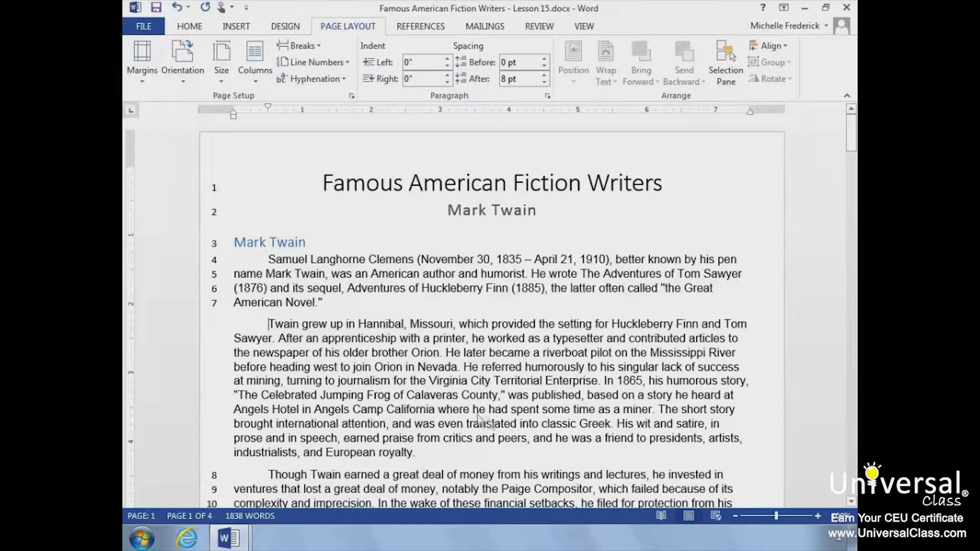
# Step: Remove line numbering from the whole document
pyautogui.click(347, 62)
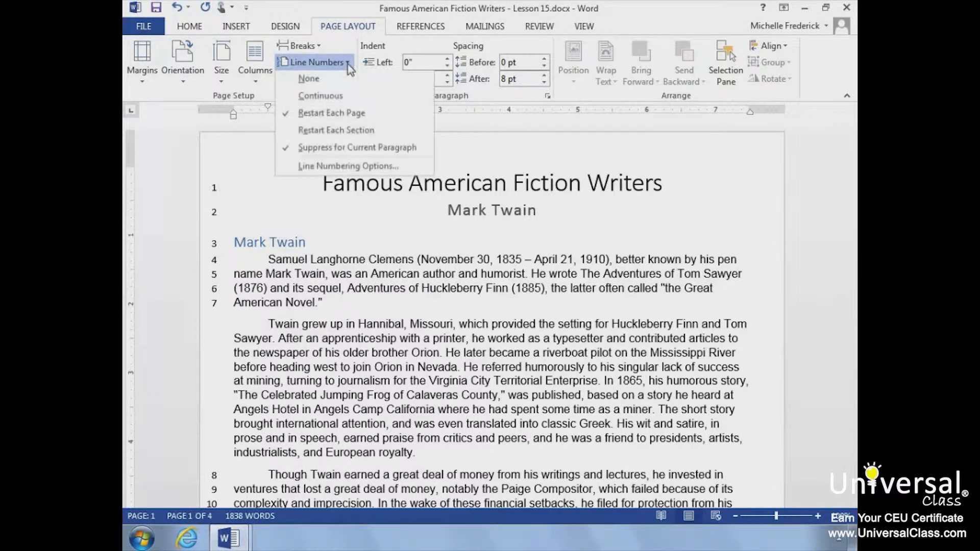
pyautogui.click(342, 78)
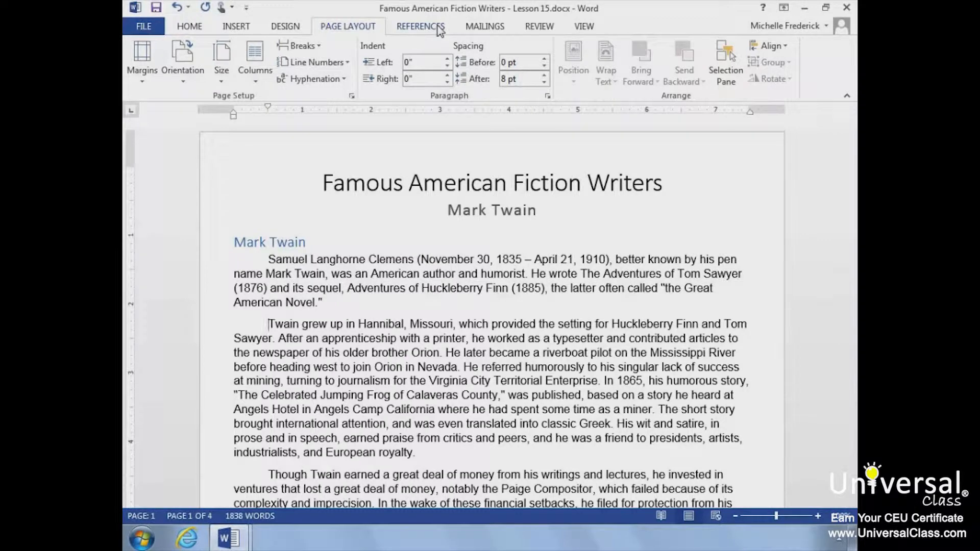
# Step: Set the citation style to Chicago
pyautogui.click(420, 27)
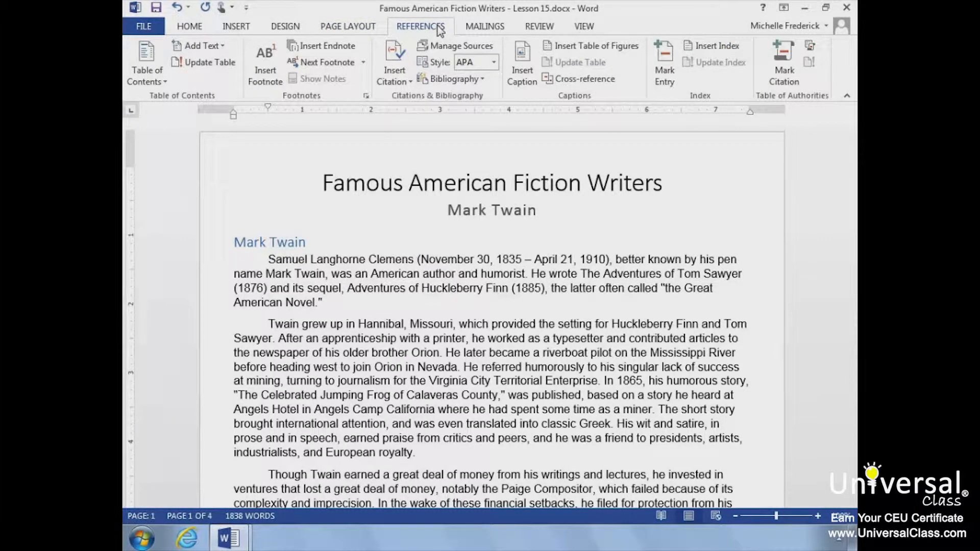
pyautogui.click(494, 63)
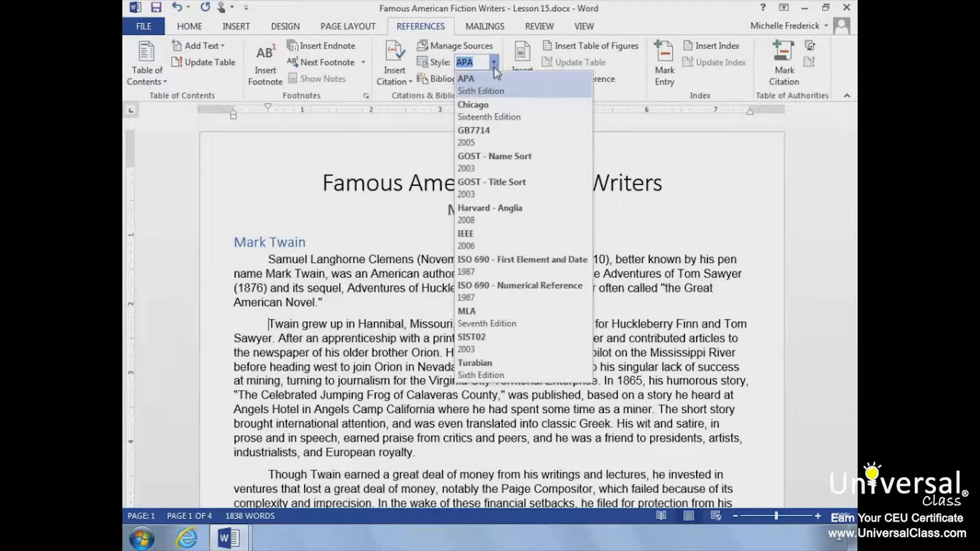
pyautogui.click(486, 112)
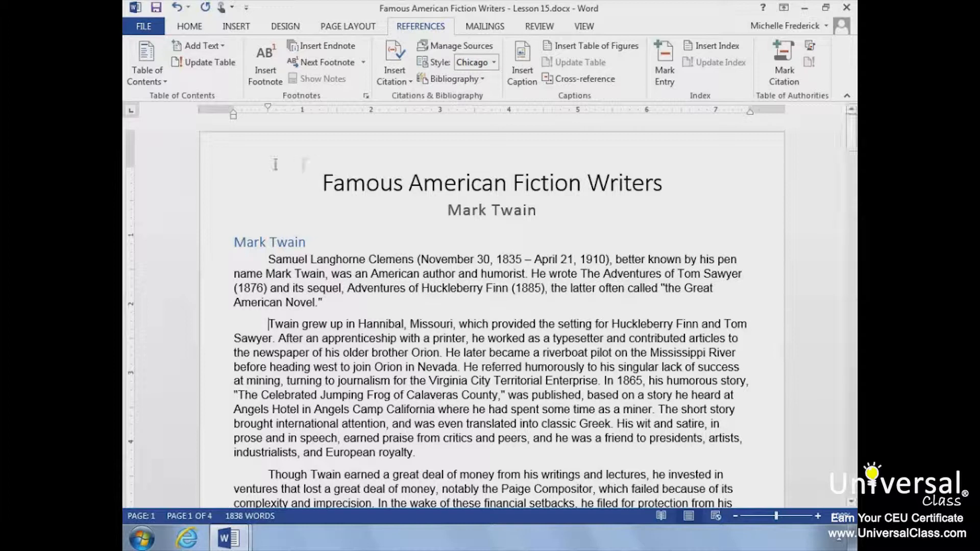
# Step: Start adding a new Book source at the second paragraph's start and enter the author's last and first name
pyautogui.click(412, 83)
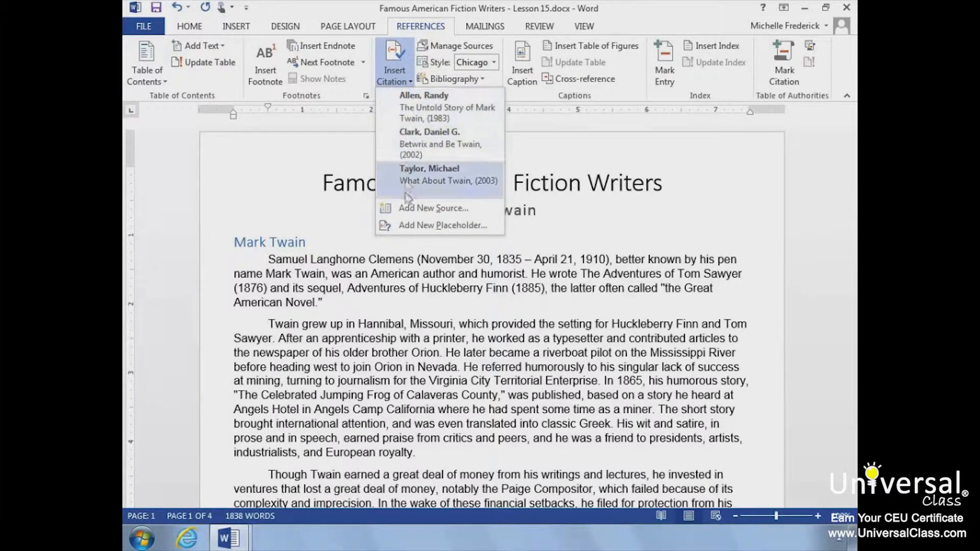
pyautogui.click(407, 209)
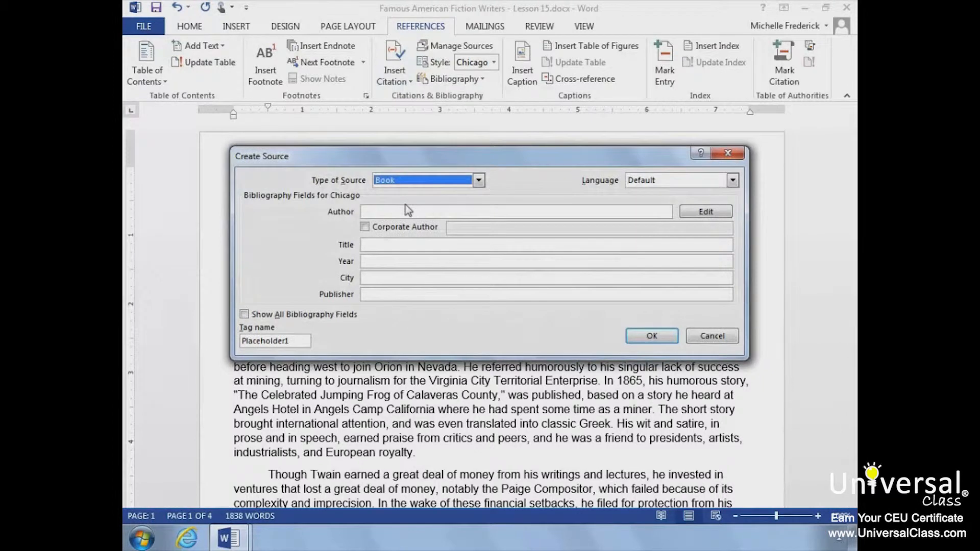
pyautogui.click(440, 183)
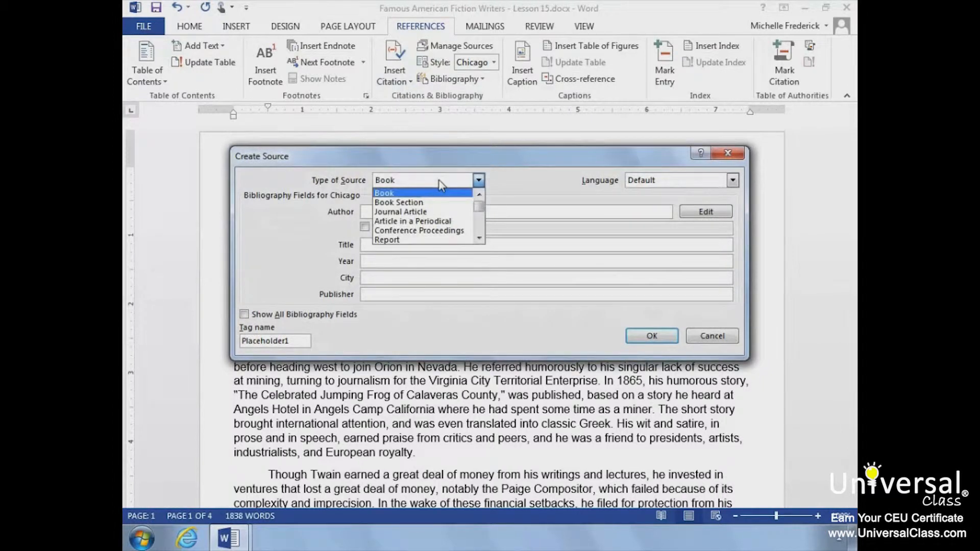
pyautogui.click(440, 183)
pyautogui.click(431, 208)
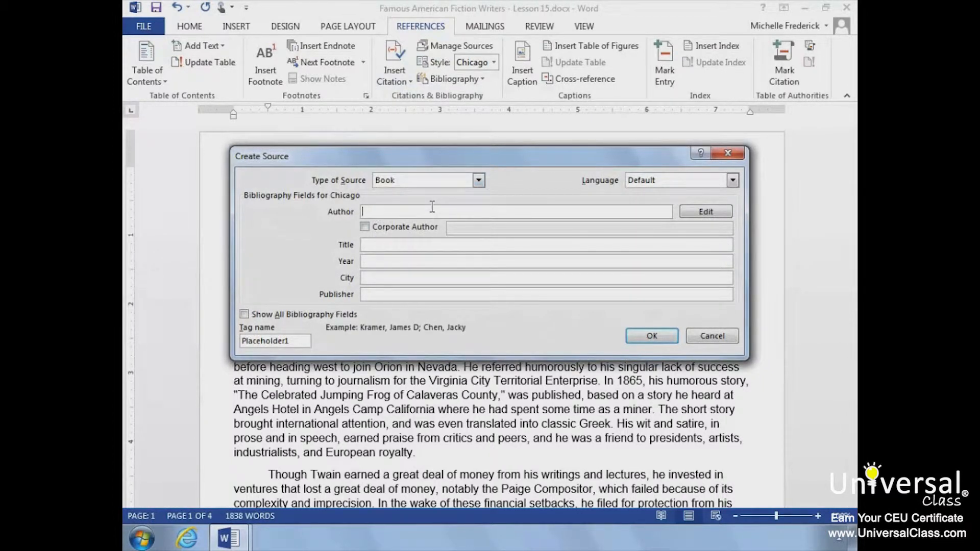
pyautogui.write('Smith, Mary')
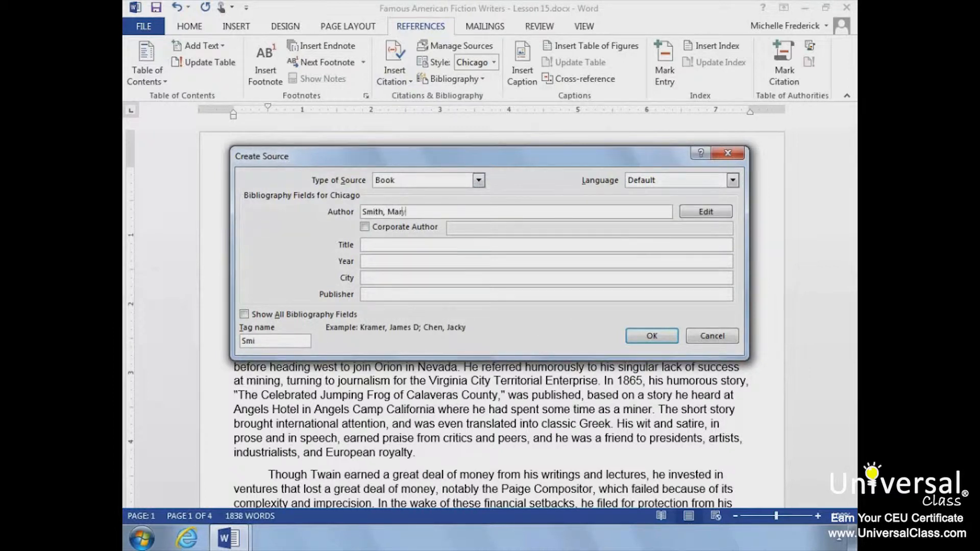
# Step: Complete the source with title Mark Twain, year 1999 and city NY, and insert the citation
pyautogui.click(421, 244)
pyautogui.write('Mark Twain')
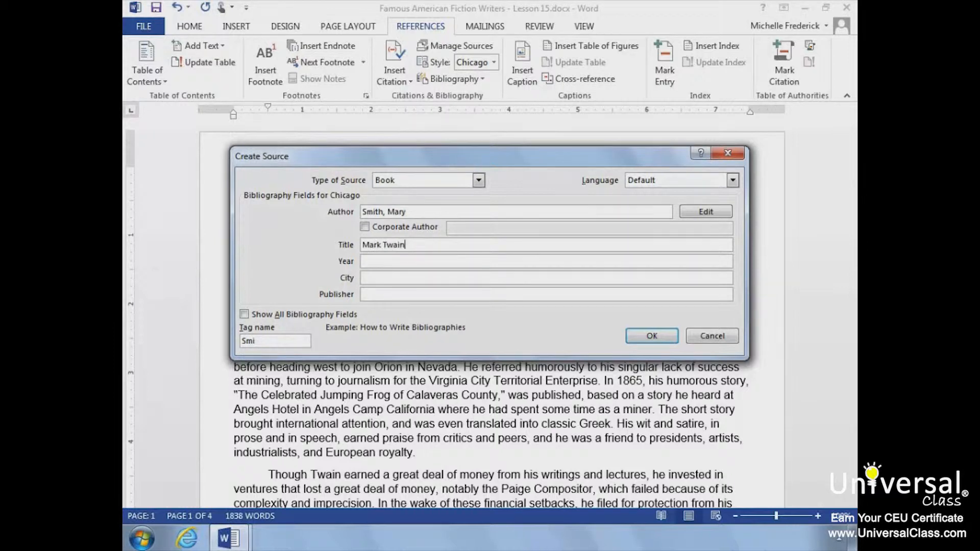
pyautogui.click(395, 256)
pyautogui.write('1999')
pyautogui.press('Tab')
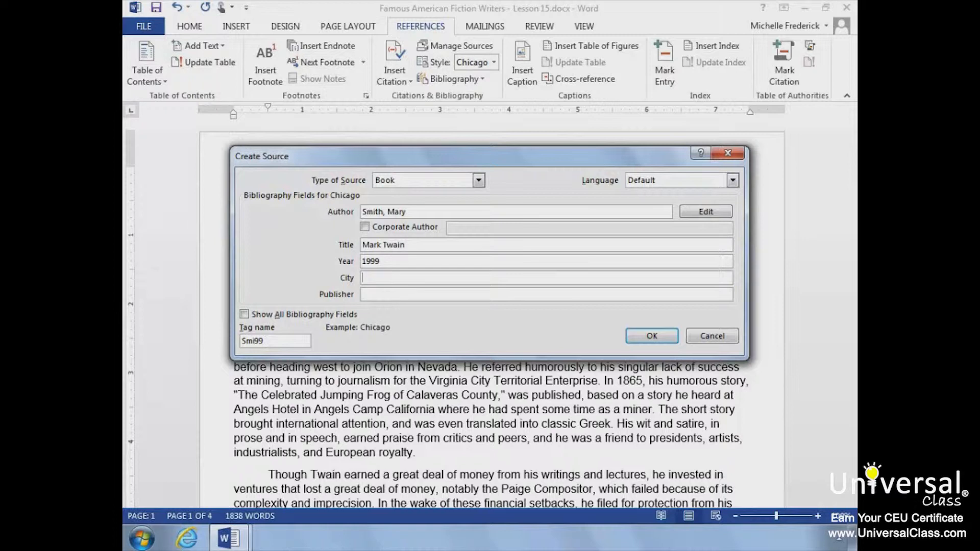
pyautogui.write('NY')
pyautogui.click(649, 336)
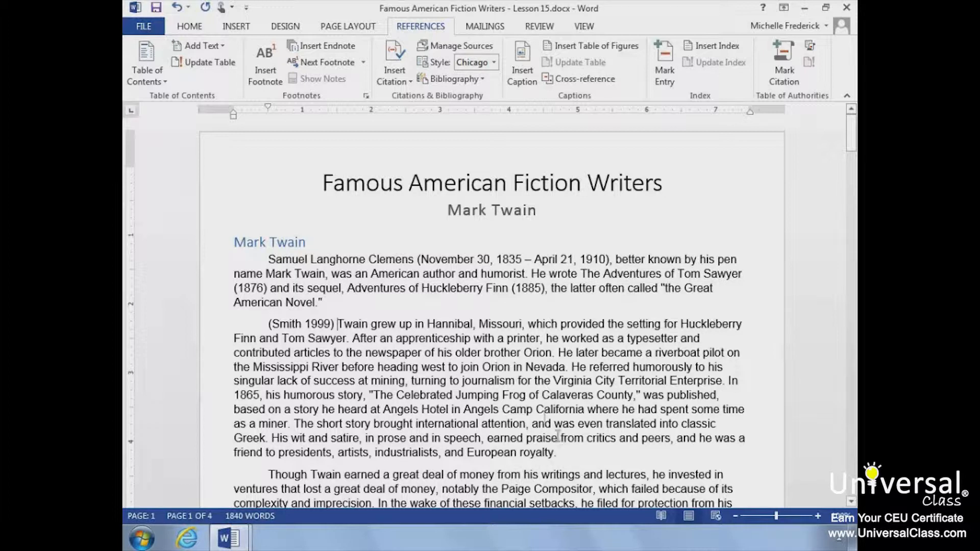
# Step: Insert a placeholder citation named Placeholder1Smith after the sentence ending "Tom Sawyer."
pyautogui.click(352, 338)
pyautogui.click(411, 82)
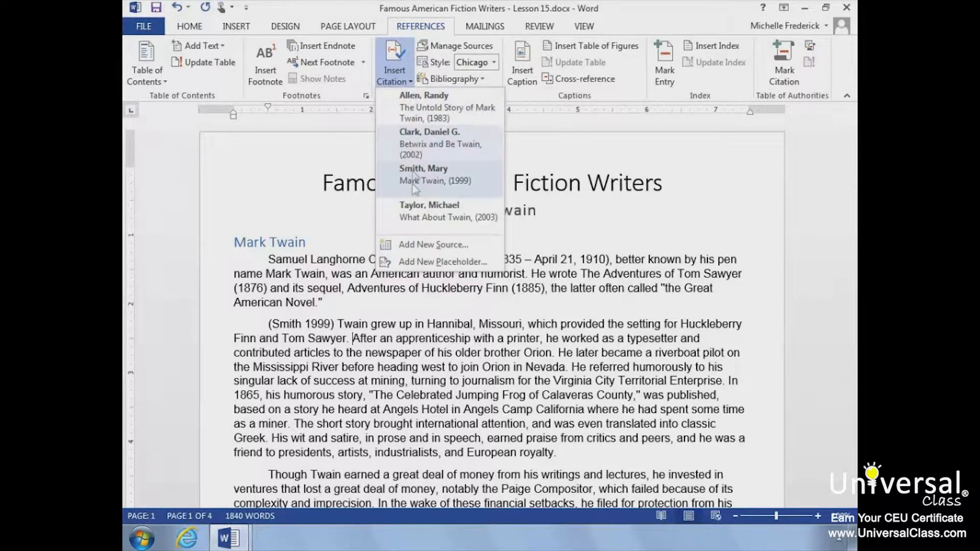
pyautogui.click(402, 262)
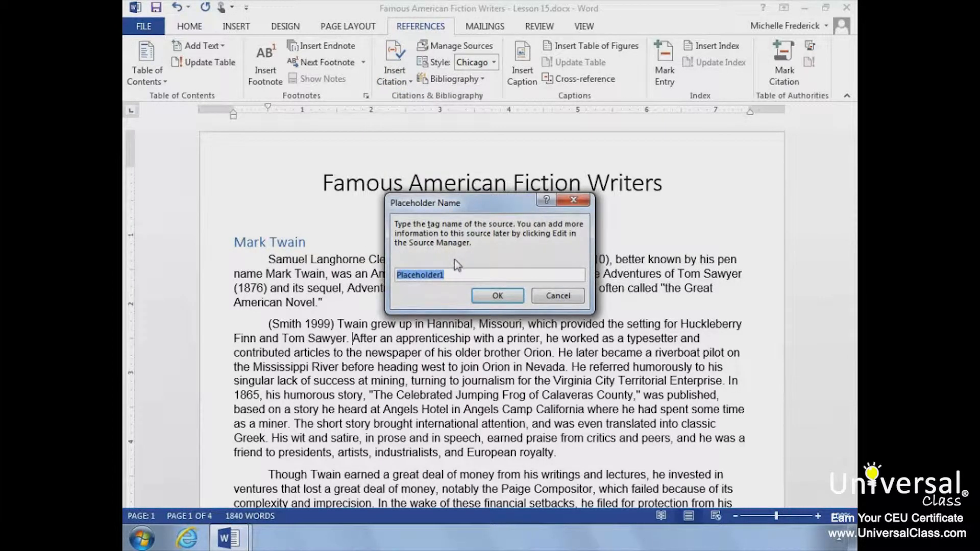
pyautogui.press('End')
pyautogui.write('Smith')
pyautogui.click(487, 299)
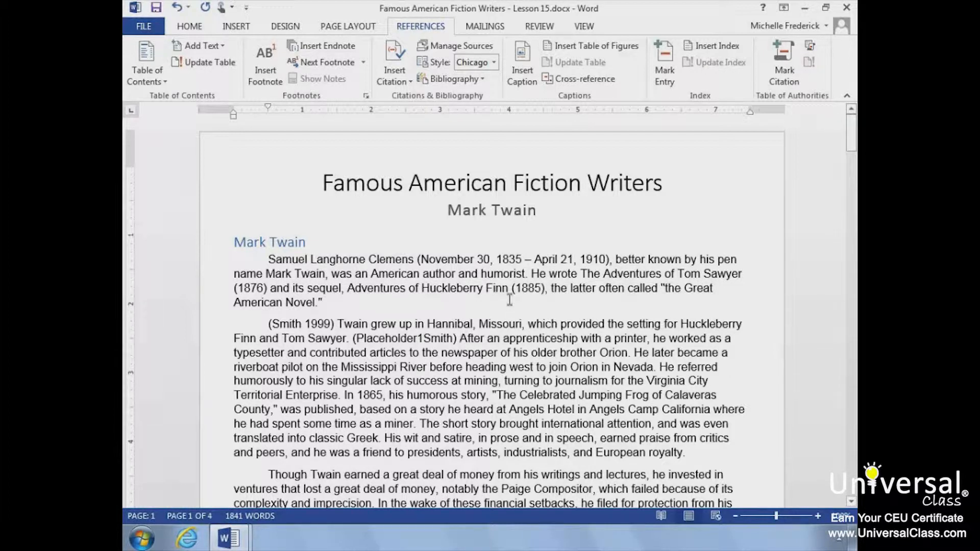
# Step: Open the Source Manager and preview the "Mark Twain Social Critic" source in the master list
pyautogui.click(490, 48)
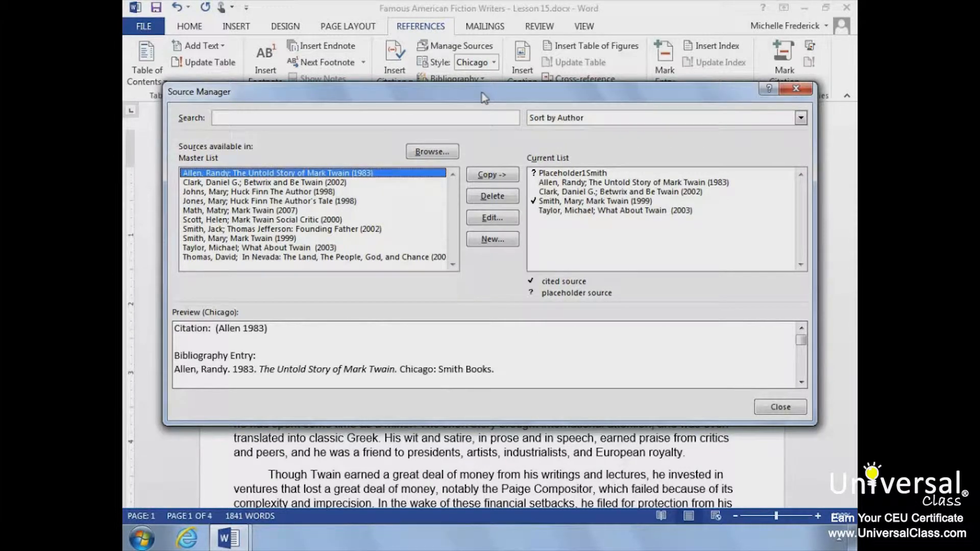
pyautogui.click(204, 220)
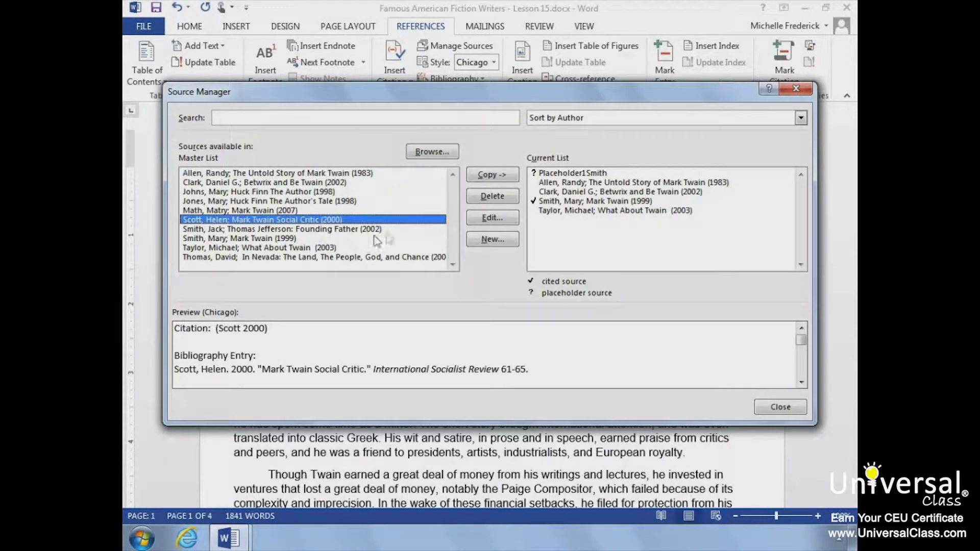
# Step: Copy the "Mark Twain Social Critic" source into the current list and close the Source Manager
pyautogui.click(503, 177)
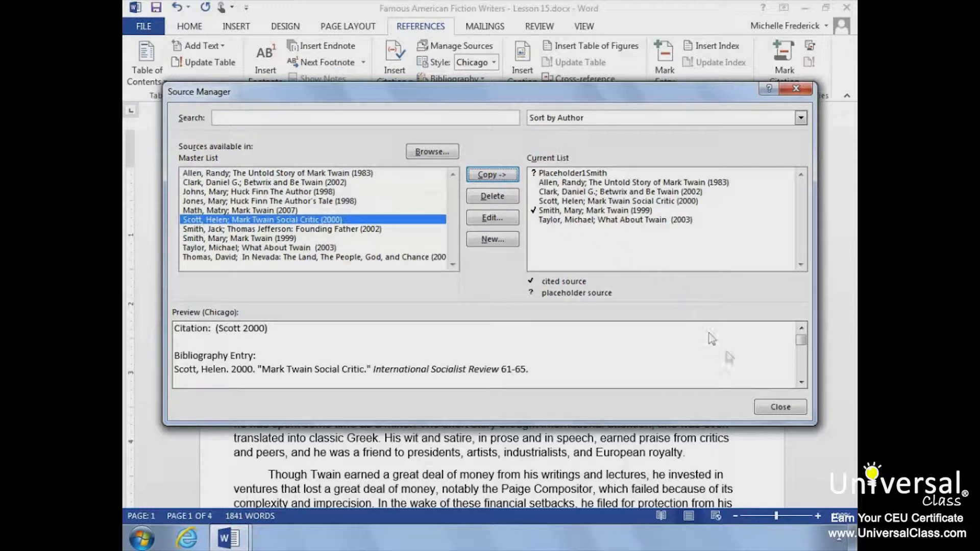
pyautogui.click(766, 410)
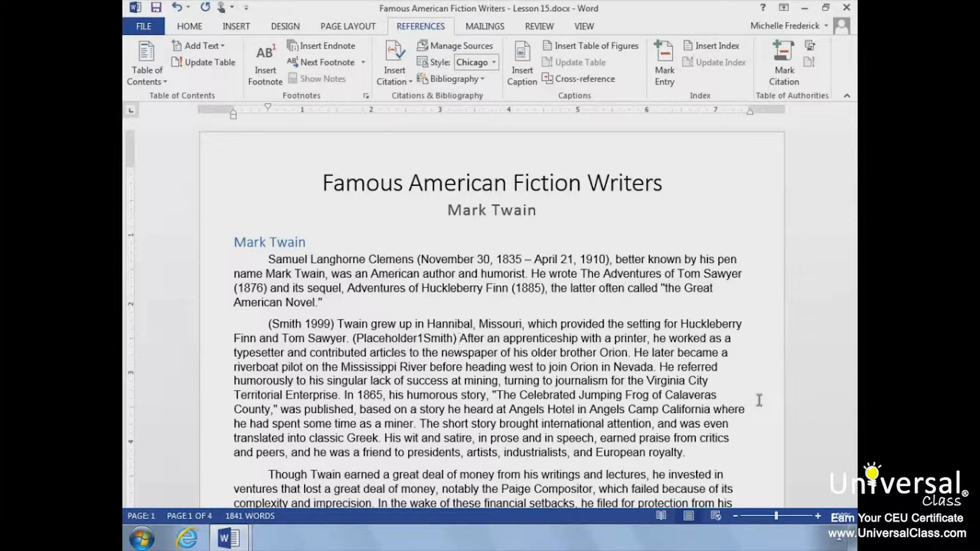
# Step: Insert a citation to Clark's "Betwrix and Be Twain" source at the end of the second paragraph
pyautogui.click(692, 452)
pyautogui.write('v')
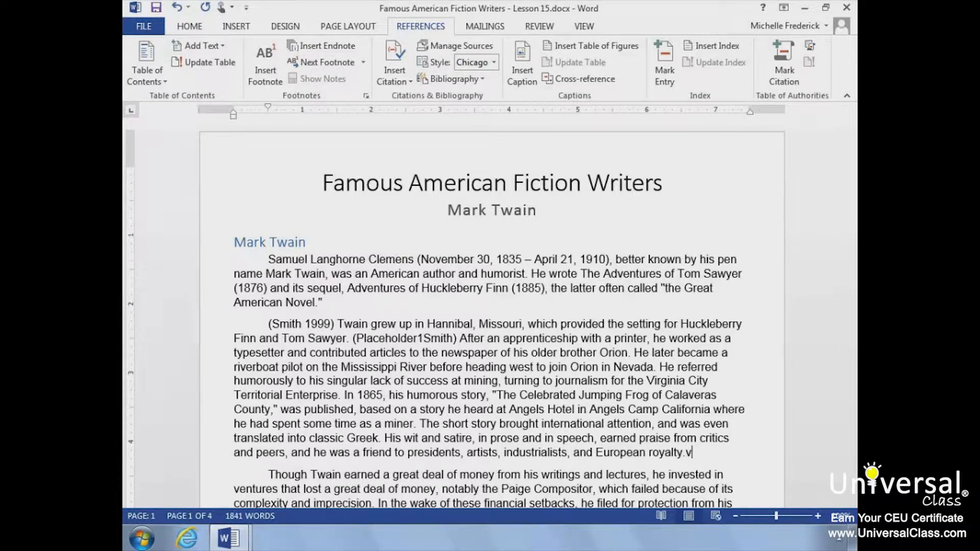
pyautogui.press('BackSpace')
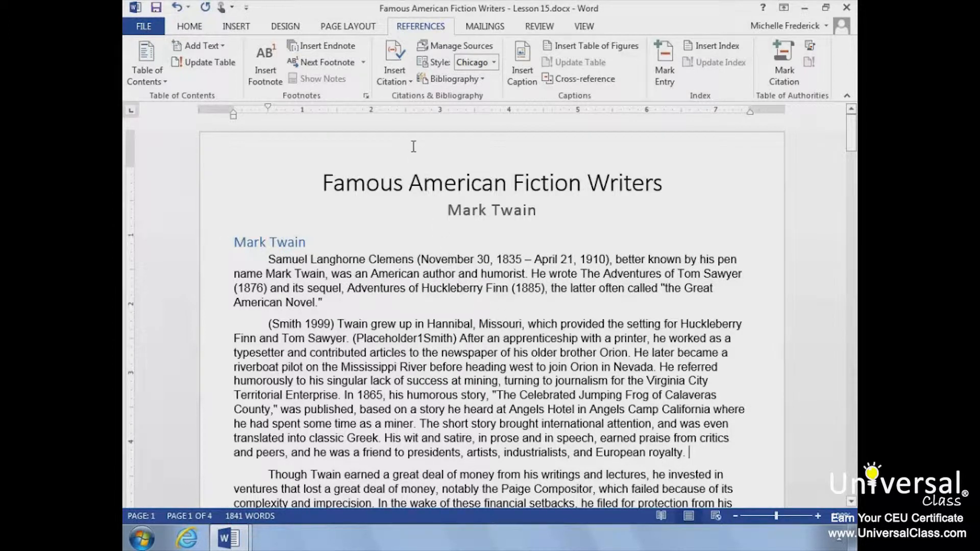
pyautogui.click(408, 78)
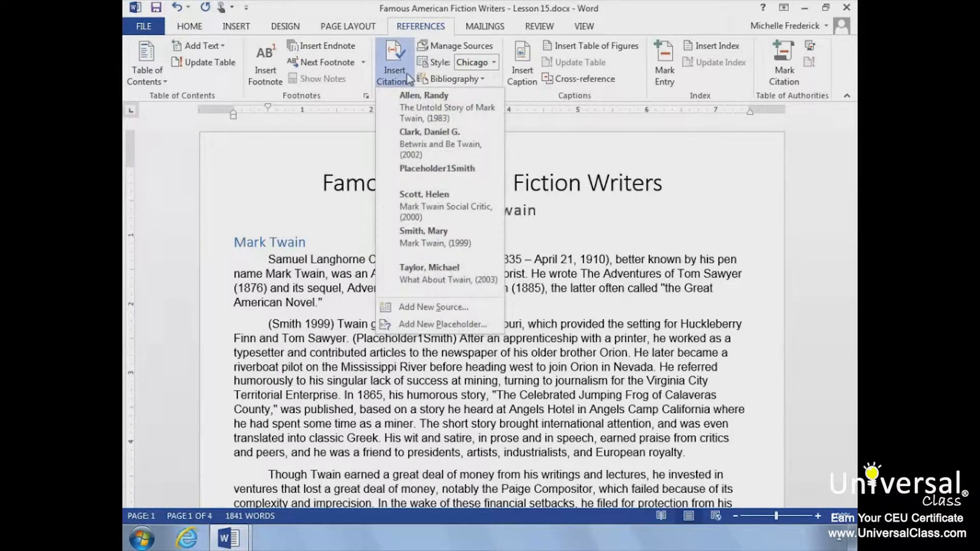
pyautogui.click(458, 155)
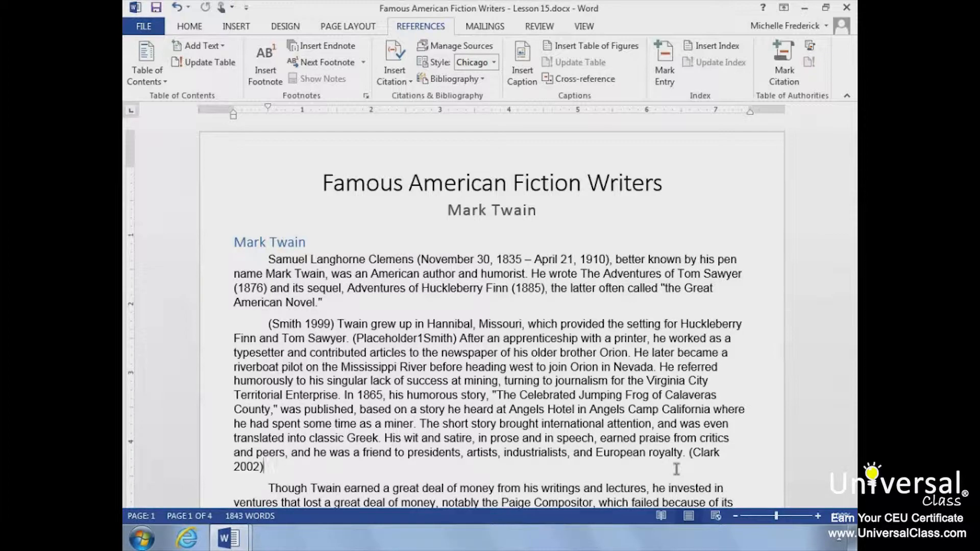
# Step: Insert a page break at the end of the document to start a new last page
pyautogui.scroll(-20, 677, 469)
pyautogui.scroll(8, 685, 360)
pyautogui.click(469, 471)
pyautogui.click(200, 28)
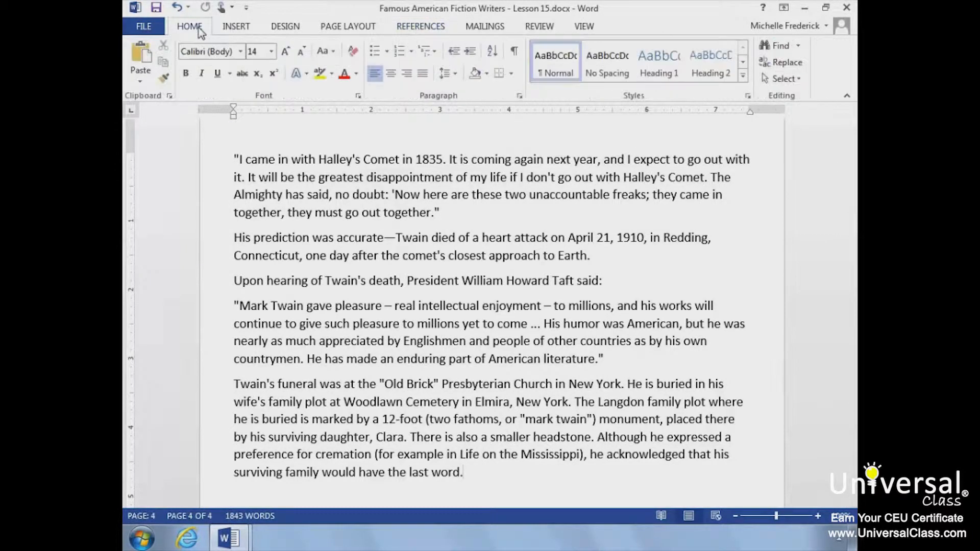
pyautogui.click(235, 31)
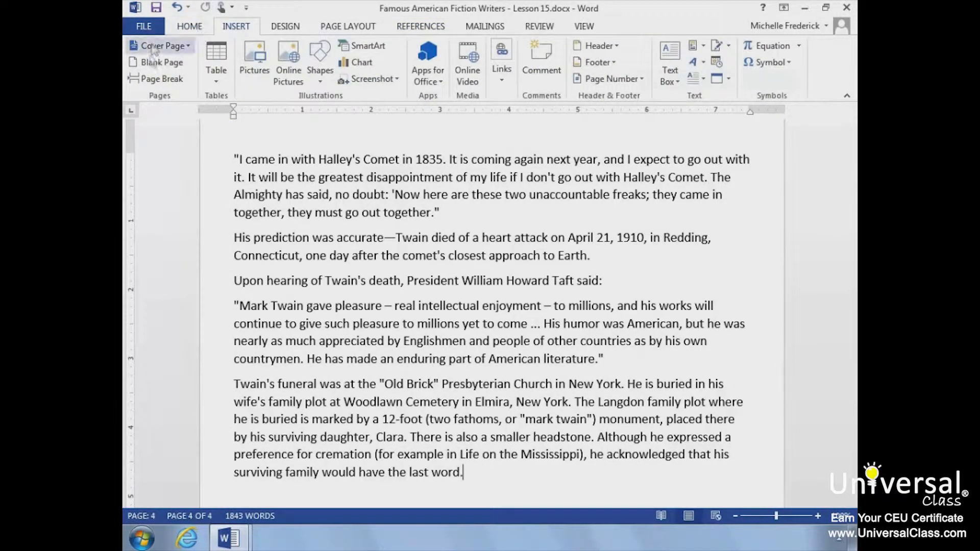
pyautogui.click(146, 80)
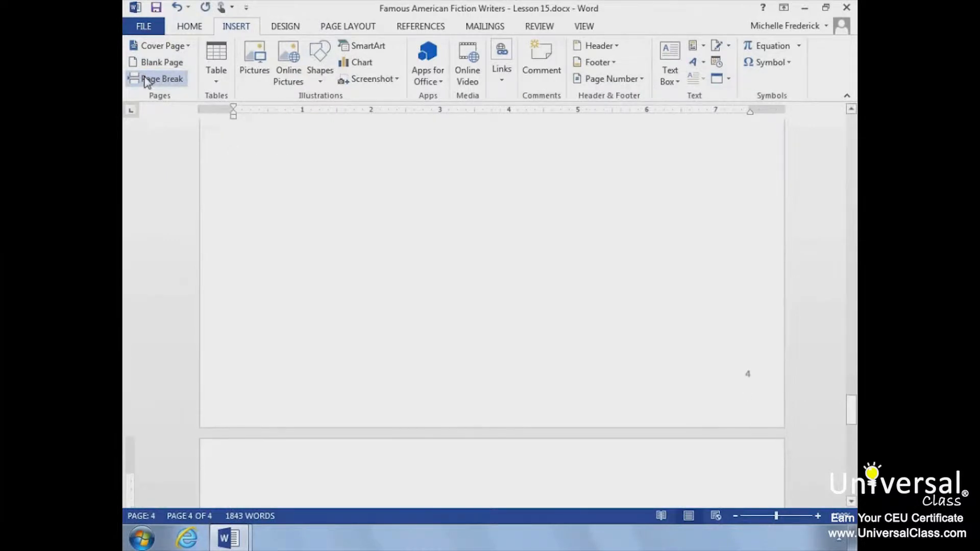
# Step: Insert the built-in Bibliography on the new last page
pyautogui.click(437, 29)
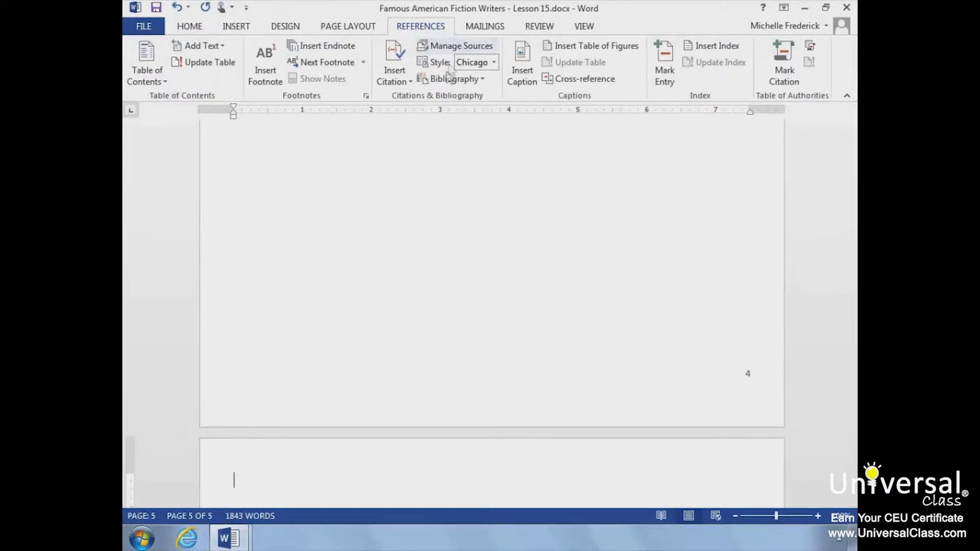
pyautogui.click(459, 80)
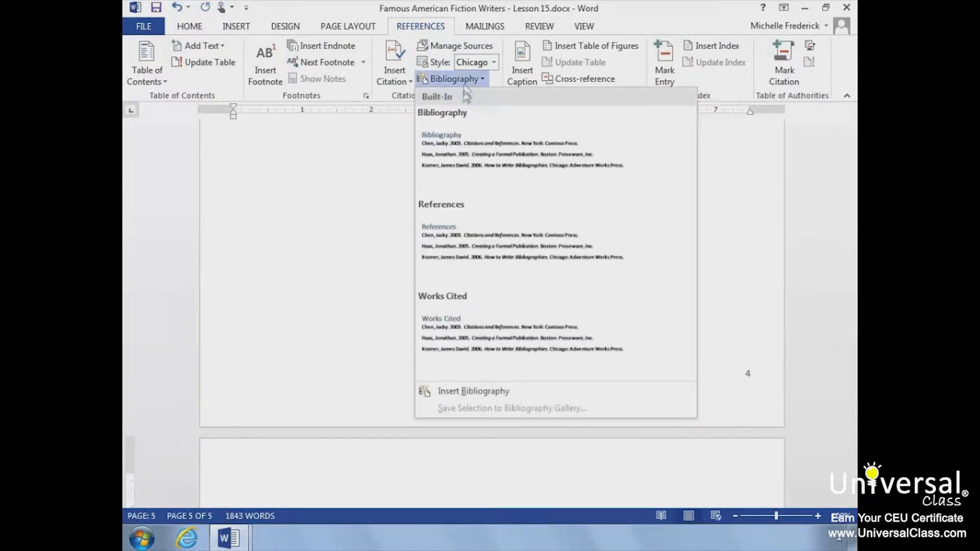
pyautogui.click(466, 148)
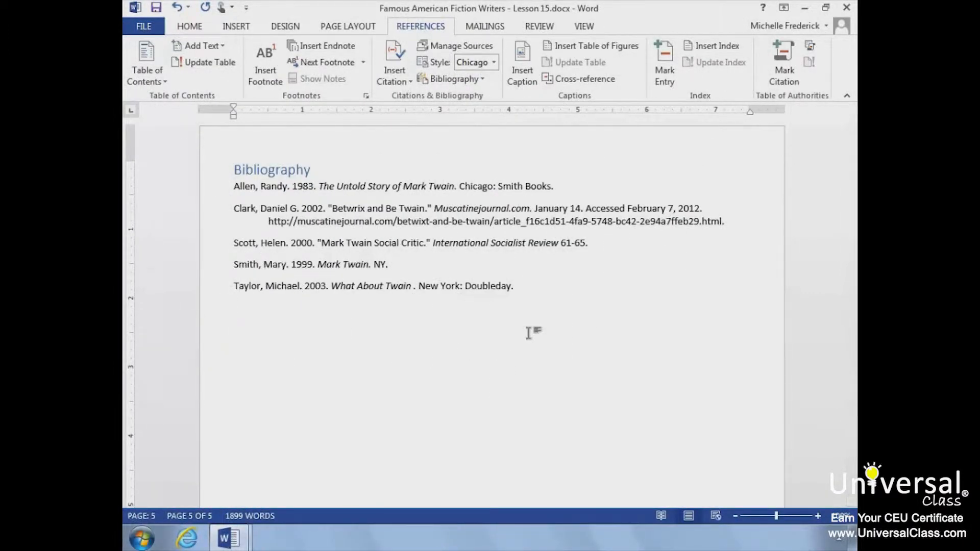
# Step: Mark all occurrences of "Samuel Langhorne Clemens" as an index entry with bold page numbers, then close the dialog
pyautogui.scroll(15, 528, 333)
pyautogui.scroll(20, 526, 332)
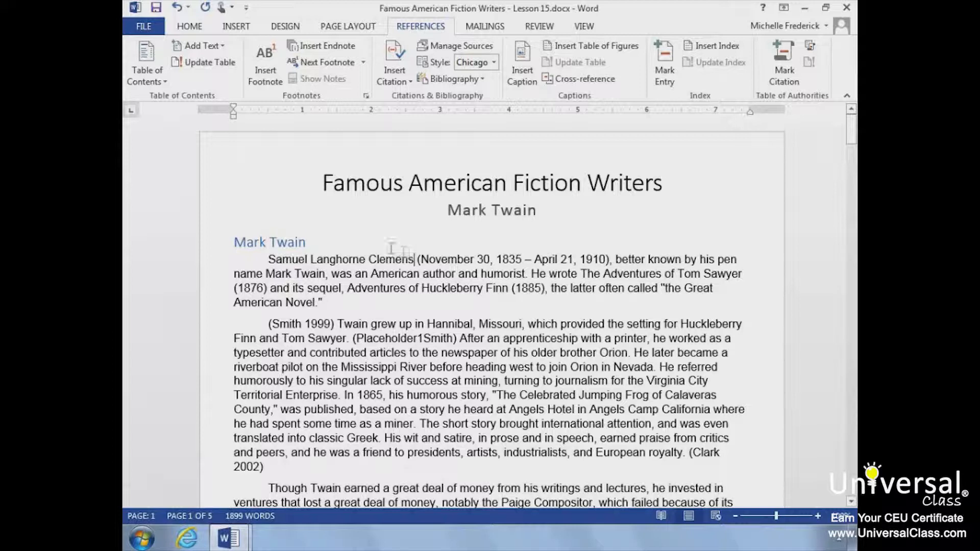
pyautogui.hotkey('shift', 'Home')
pyautogui.moveTo(278, 250); pyautogui.dragTo(259, 257)
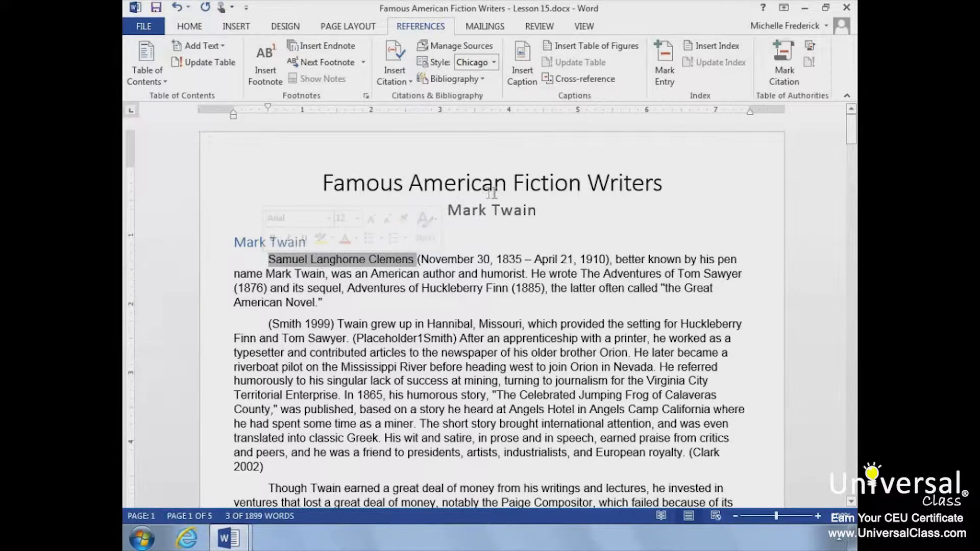
pyautogui.click(666, 82)
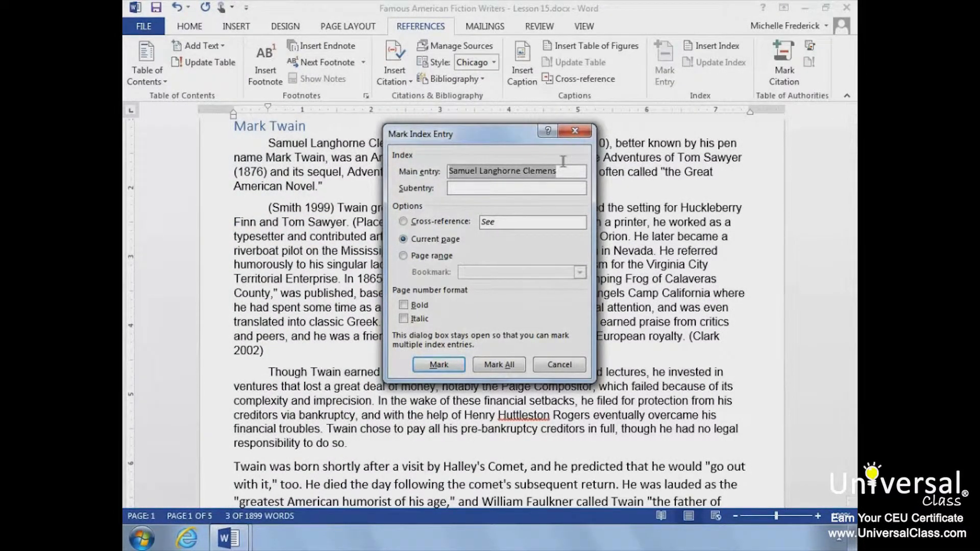
pyautogui.click(563, 162)
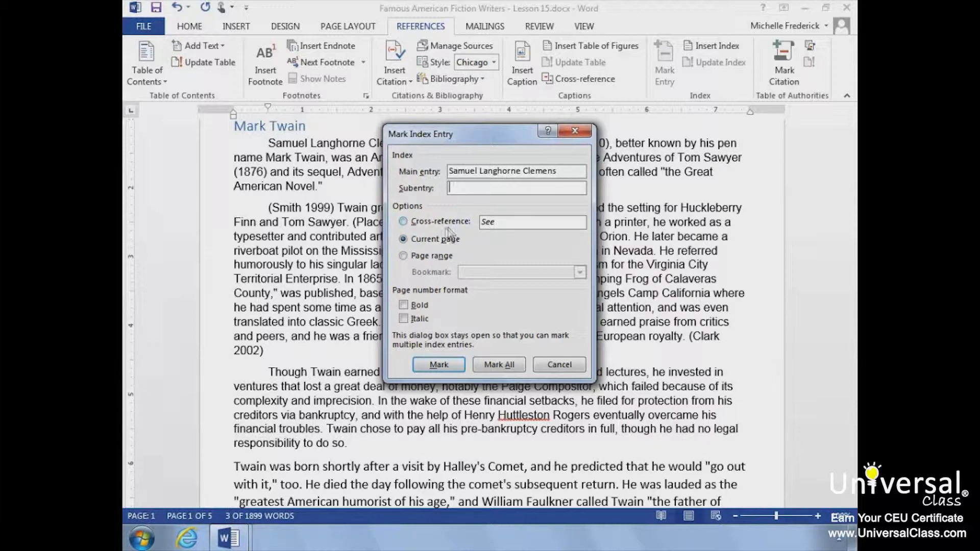
pyautogui.click(404, 305)
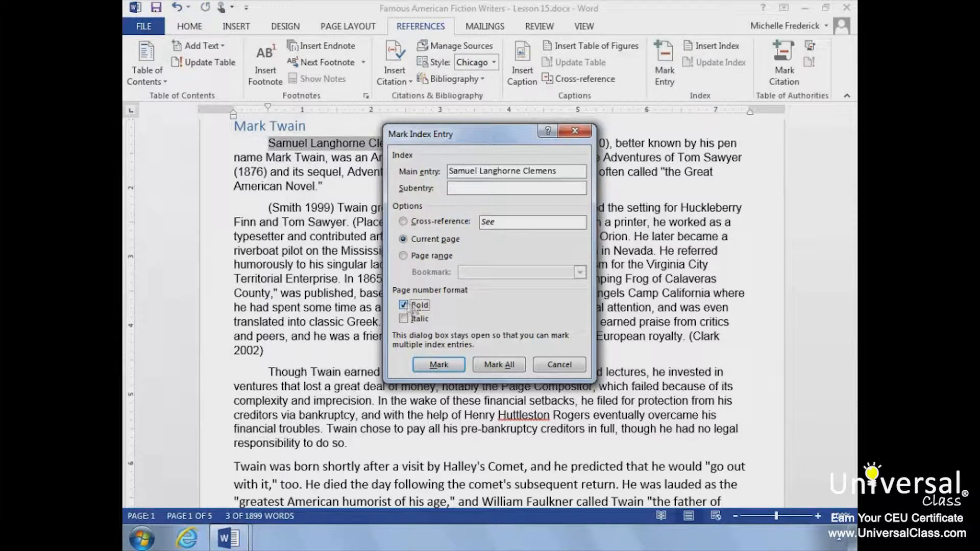
pyautogui.click(491, 371)
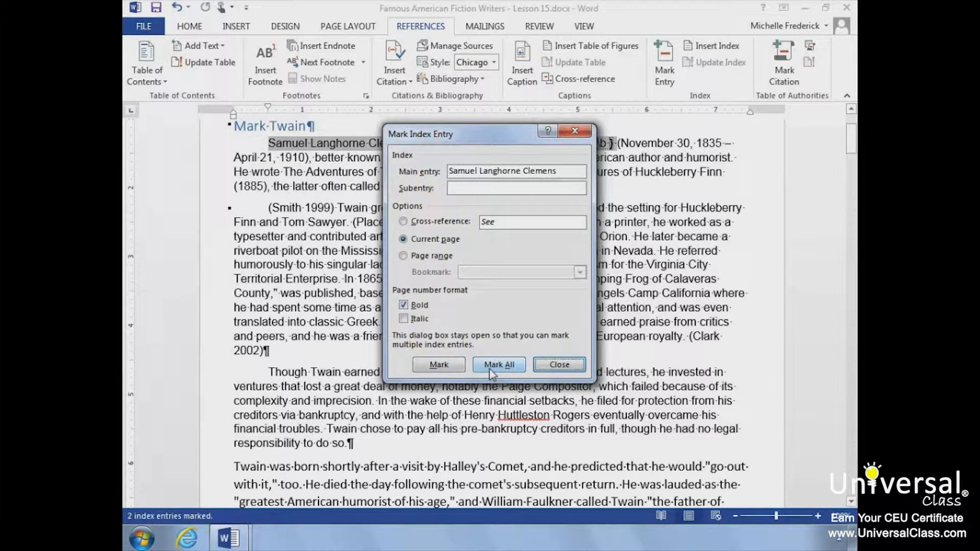
pyautogui.click(491, 372)
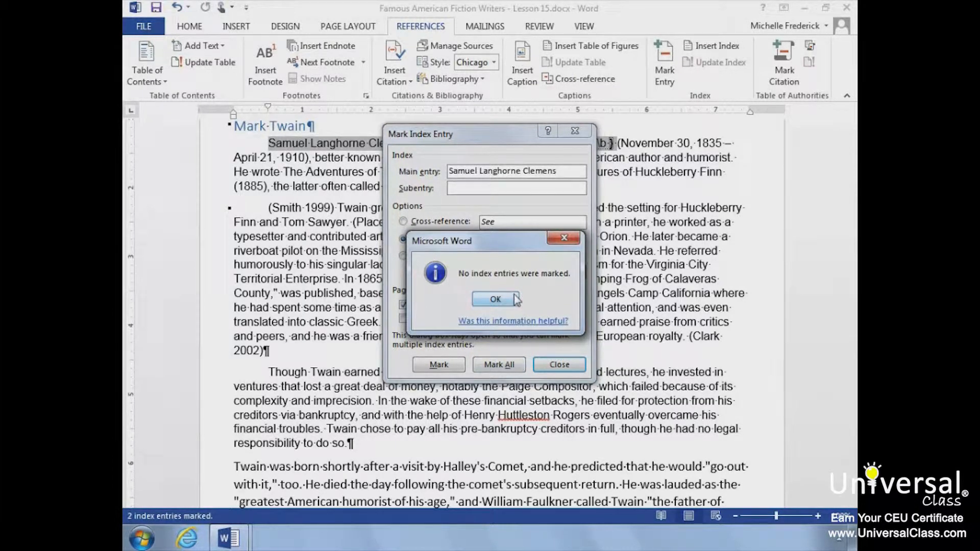
pyautogui.click(514, 300)
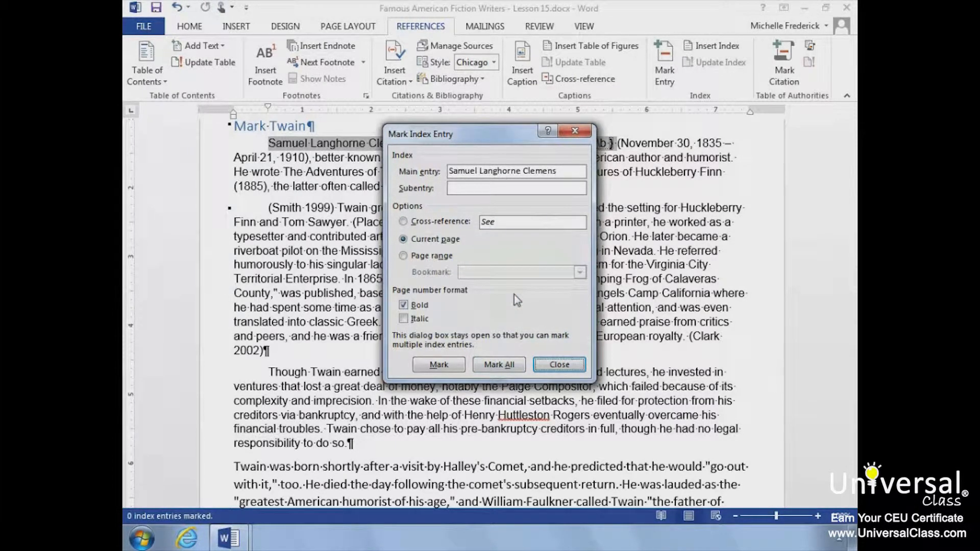
pyautogui.click(559, 364)
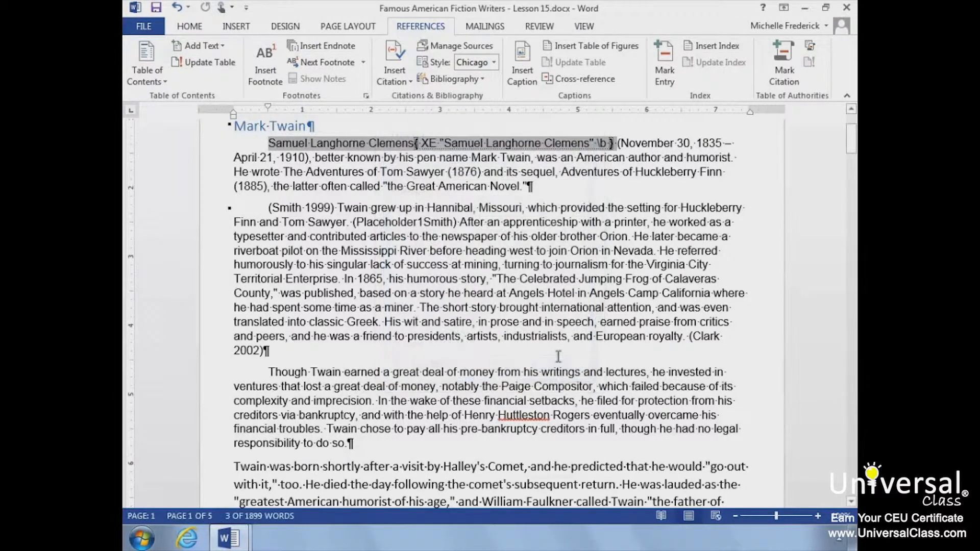
# Step: Select the first Early Years paragraph and add a bookmark named EarlyYears for it
pyautogui.click(606, 149)
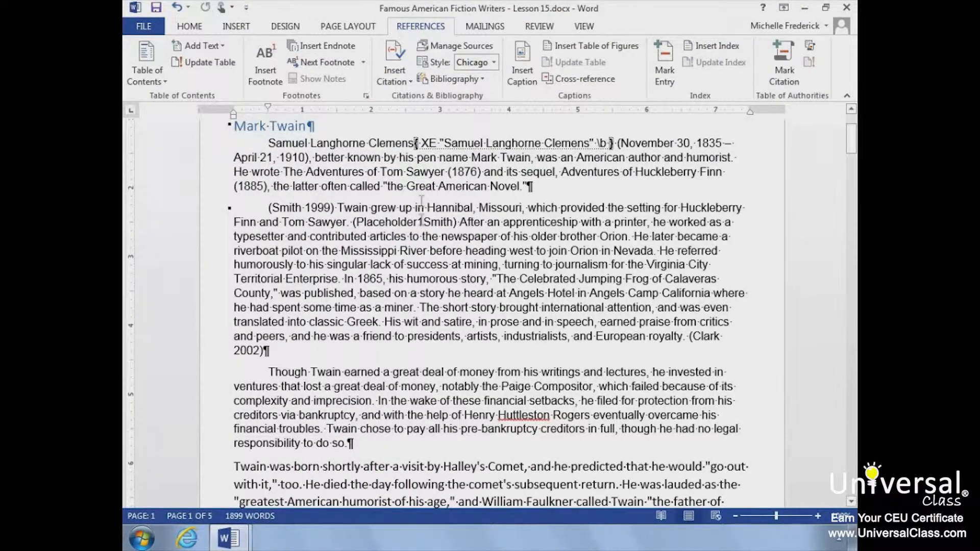
pyautogui.scroll(-1, 418, 253)
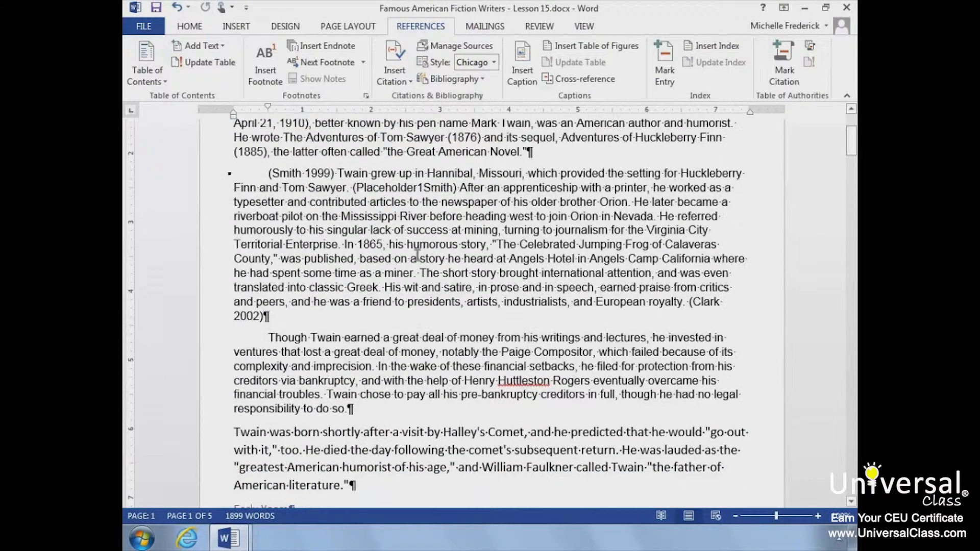
pyautogui.scroll(-13, 417, 254)
pyautogui.scroll(6, 418, 254)
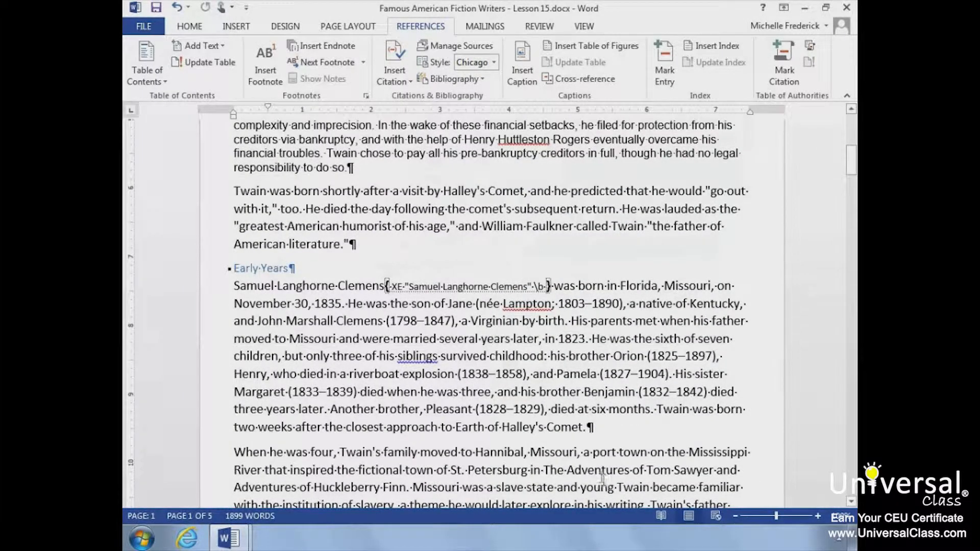
pyautogui.moveTo(607, 422); pyautogui.dragTo(249, 285)
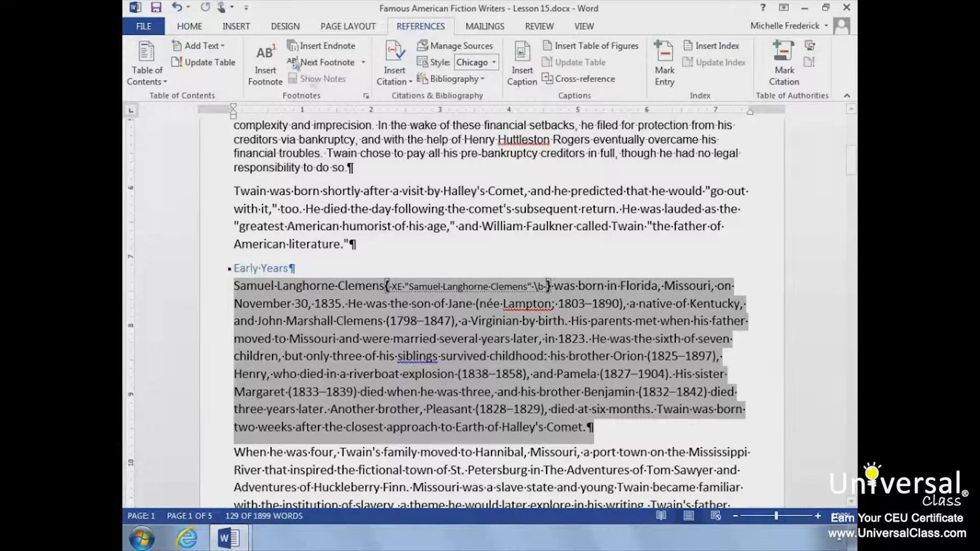
pyautogui.click(238, 27)
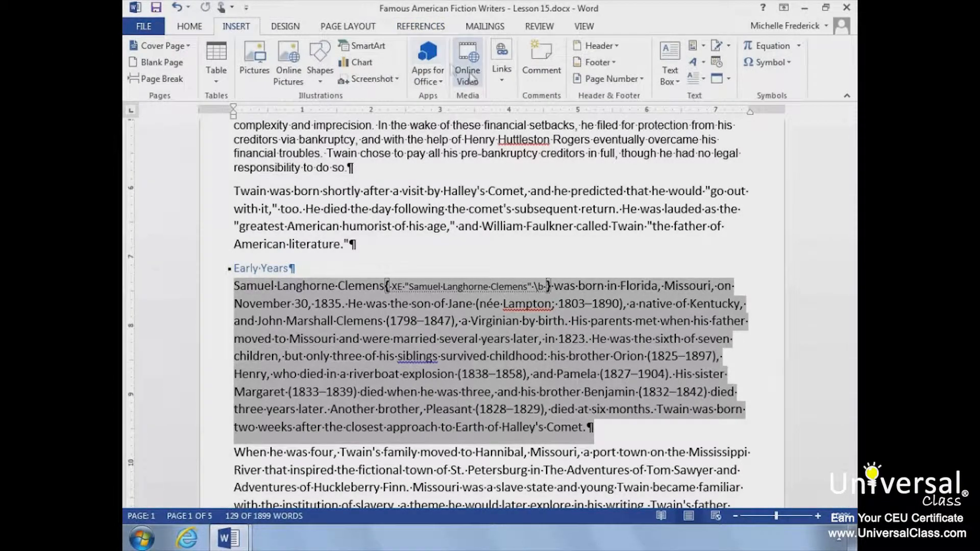
pyautogui.click(505, 84)
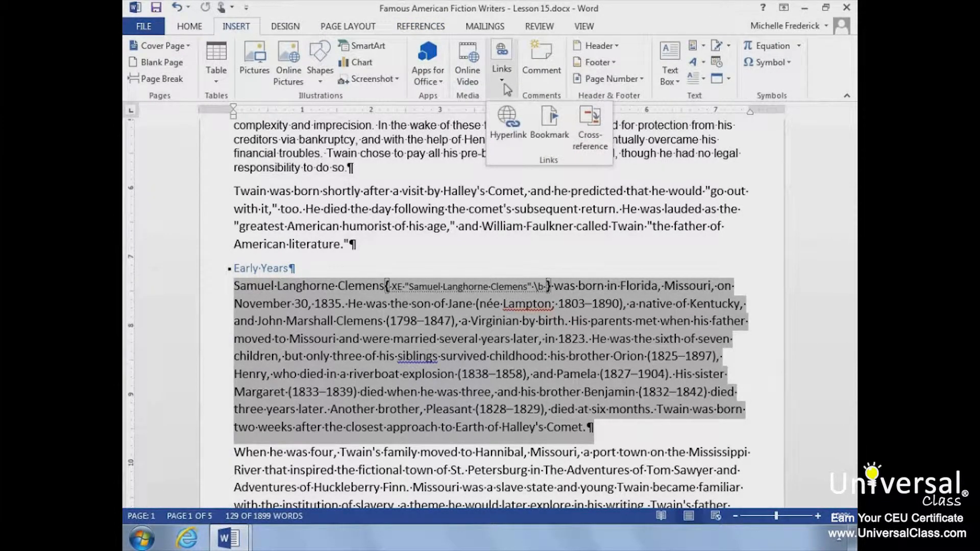
pyautogui.click(550, 130)
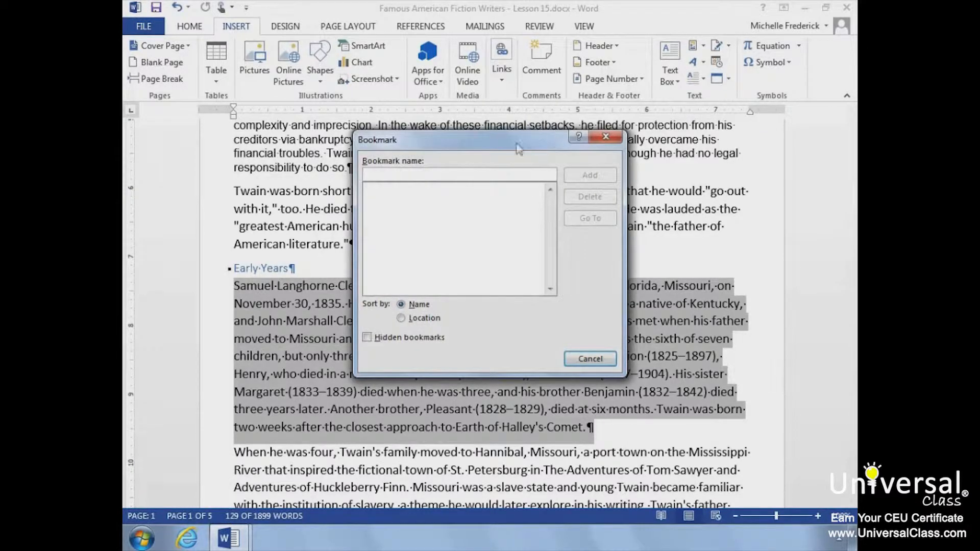
pyautogui.write('Early Years')
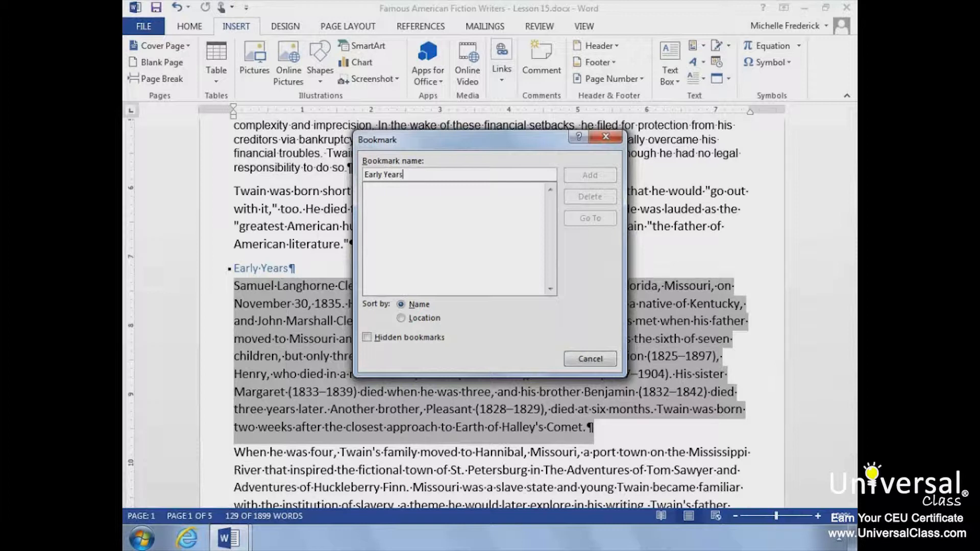
pyautogui.press('Left')
pyautogui.press('Left')
pyautogui.press('Left')
pyautogui.press('Left')
pyautogui.press('Left')
pyautogui.press('BackSpace')
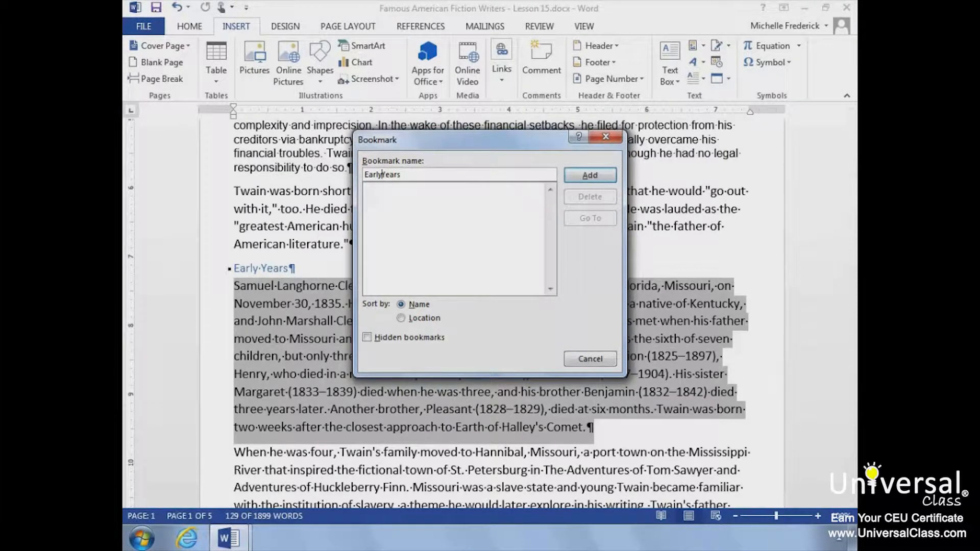
pyautogui.click(591, 175)
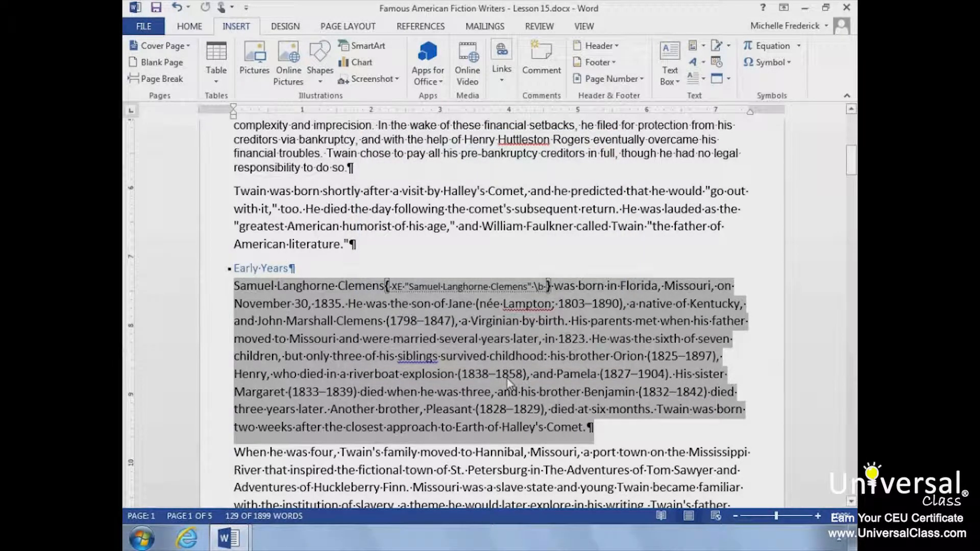
# Step: Mark an index entry "Early Years" whose page range follows the EarlyYears bookmark, then close the dialog
pyautogui.click(441, 28)
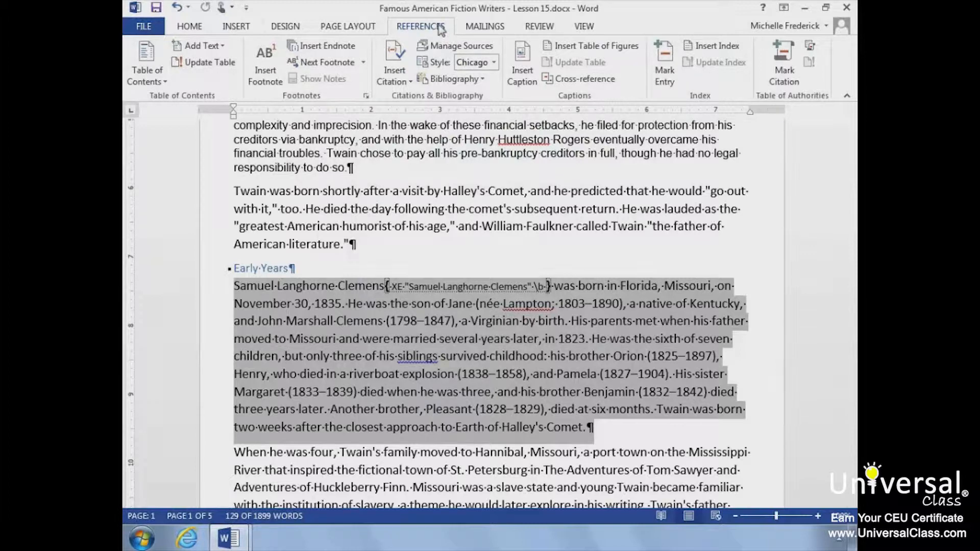
pyautogui.click(664, 76)
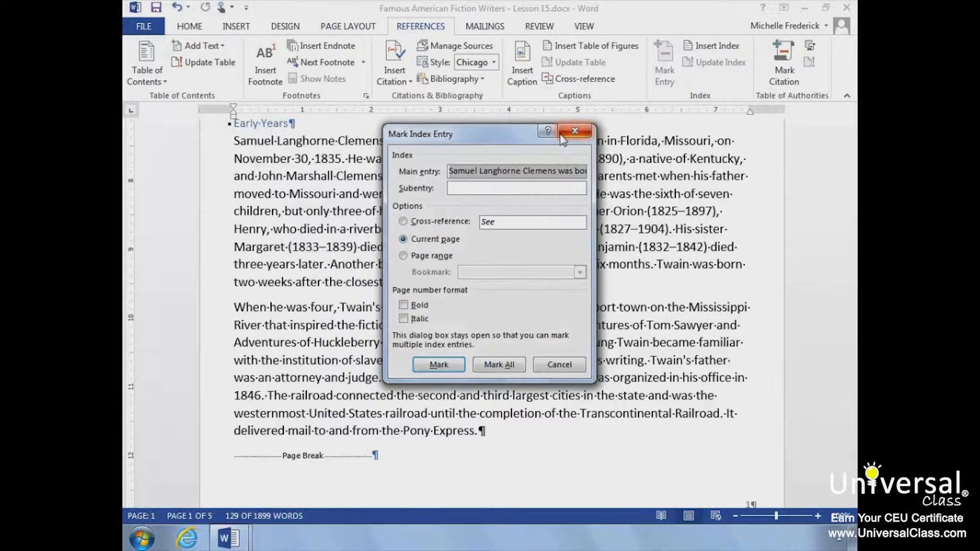
pyautogui.write('Ea')
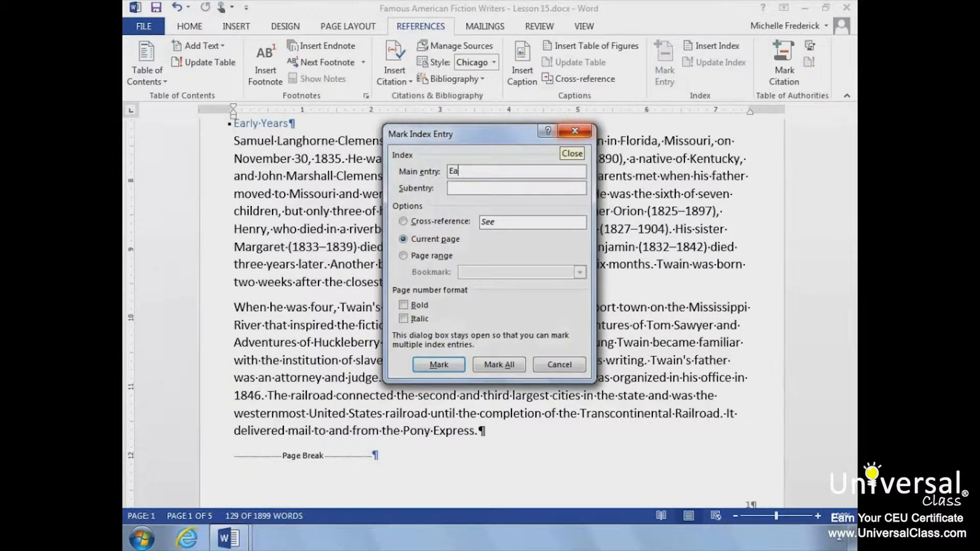
pyautogui.write('rly Years')
pyautogui.click(403, 256)
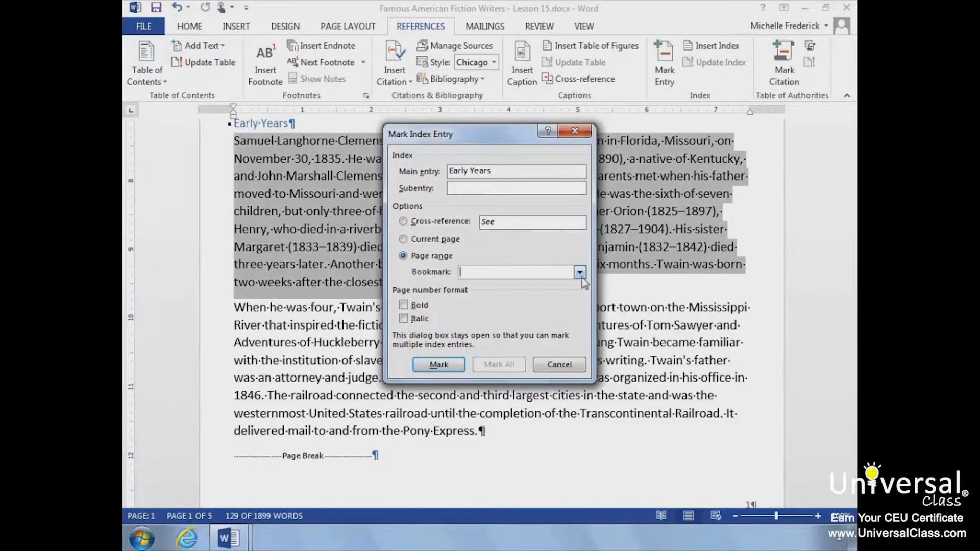
pyautogui.click(580, 272)
pyautogui.click(566, 285)
pyautogui.click(445, 363)
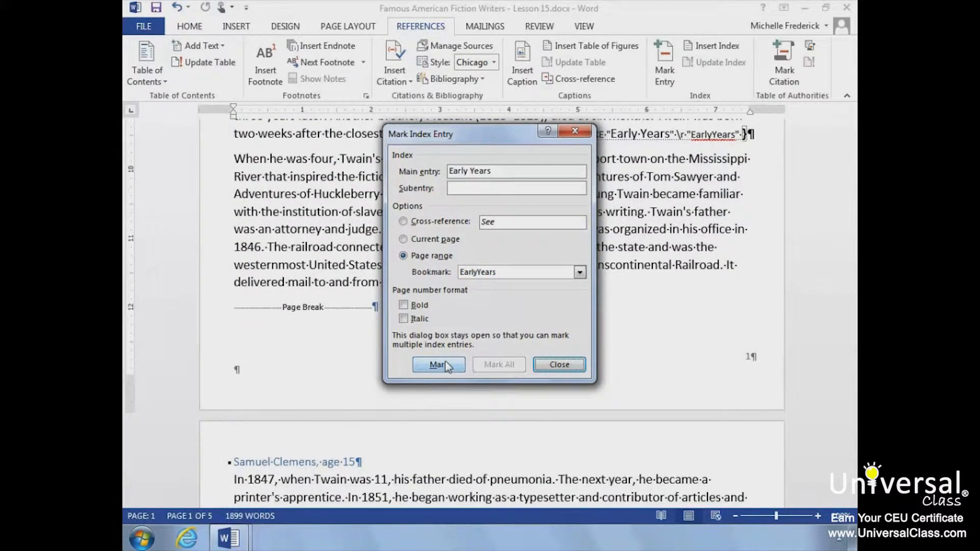
pyautogui.click(567, 366)
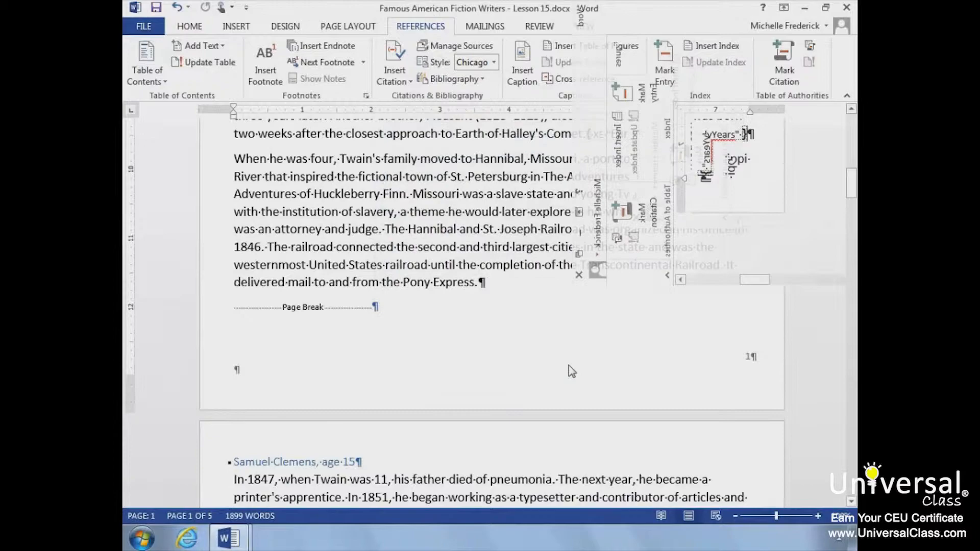
# Step: Add a page break after the bibliography to create a new final page
pyautogui.hotkey('ctrl', 'End')
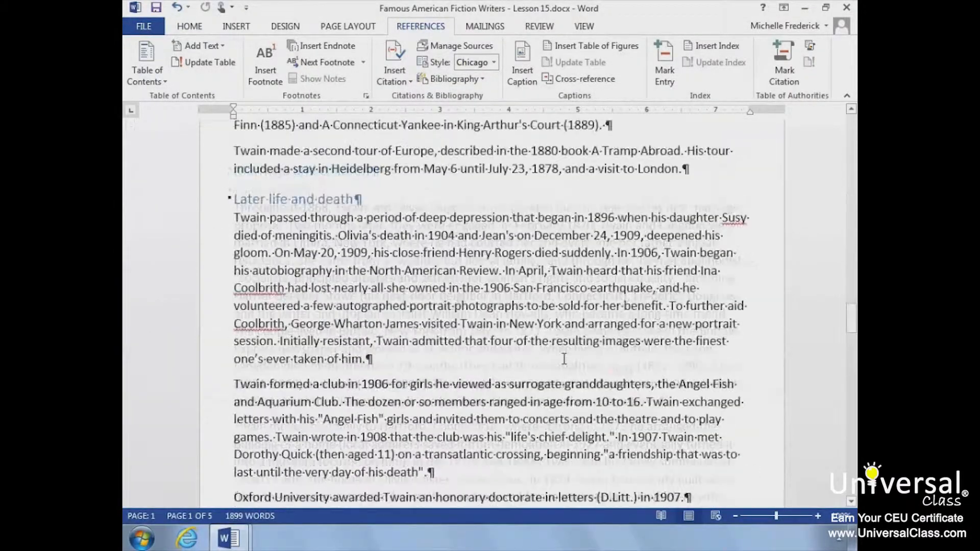
pyautogui.scroll(5, 564, 359)
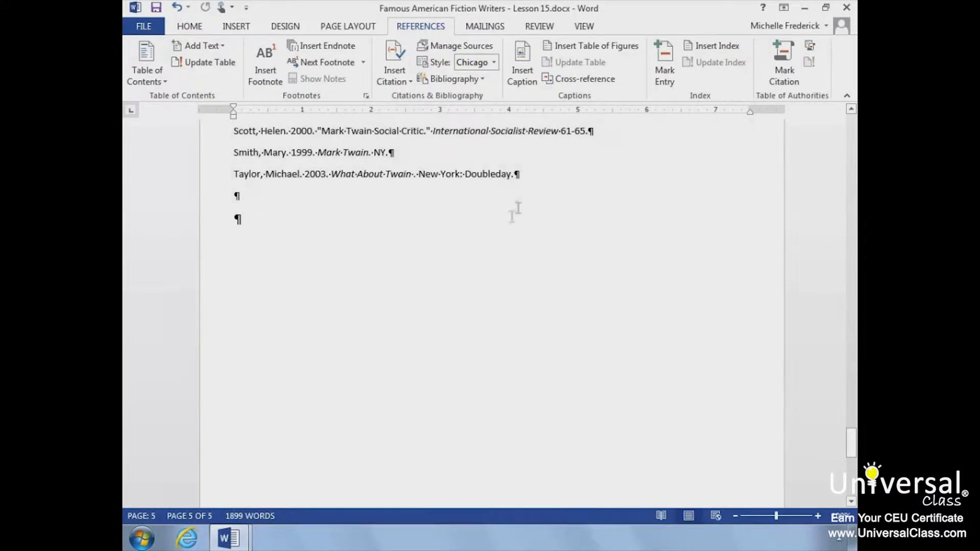
pyautogui.click(230, 27)
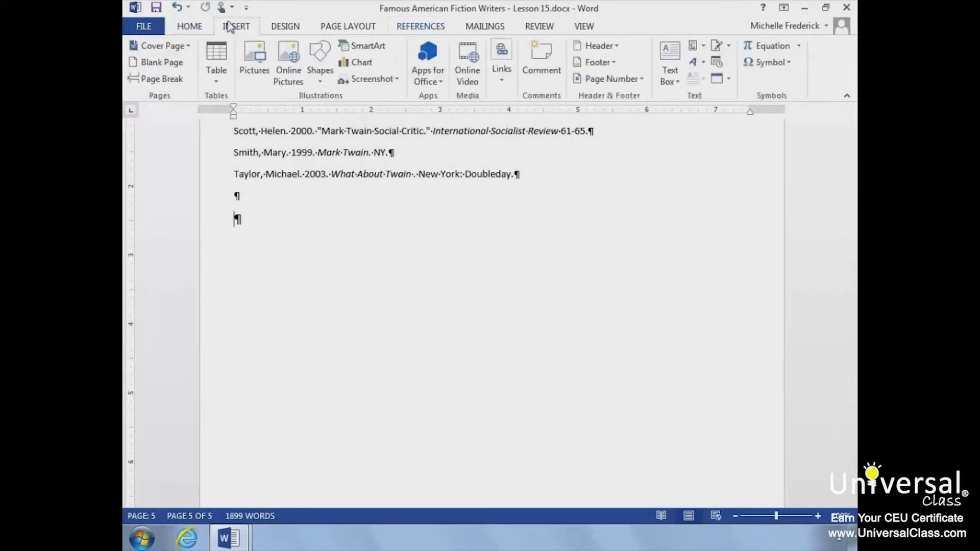
pyautogui.click(164, 80)
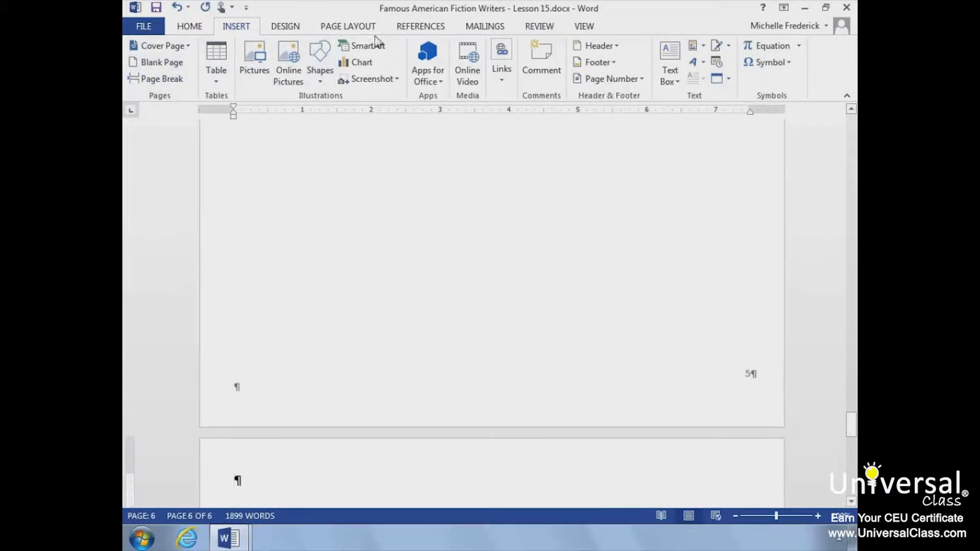
# Step: Insert an index on the new final page using the Classic format
pyautogui.click(412, 28)
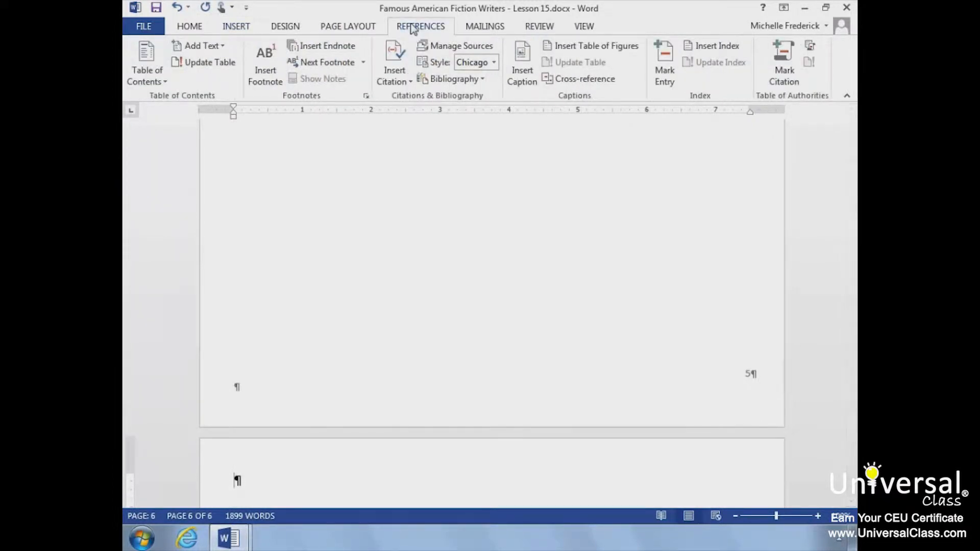
pyautogui.click(721, 43)
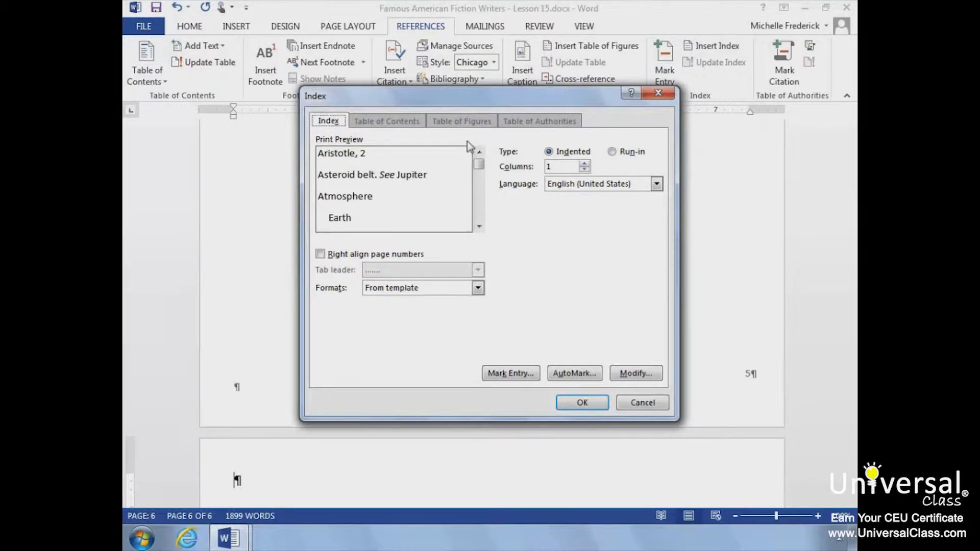
pyautogui.click(323, 255)
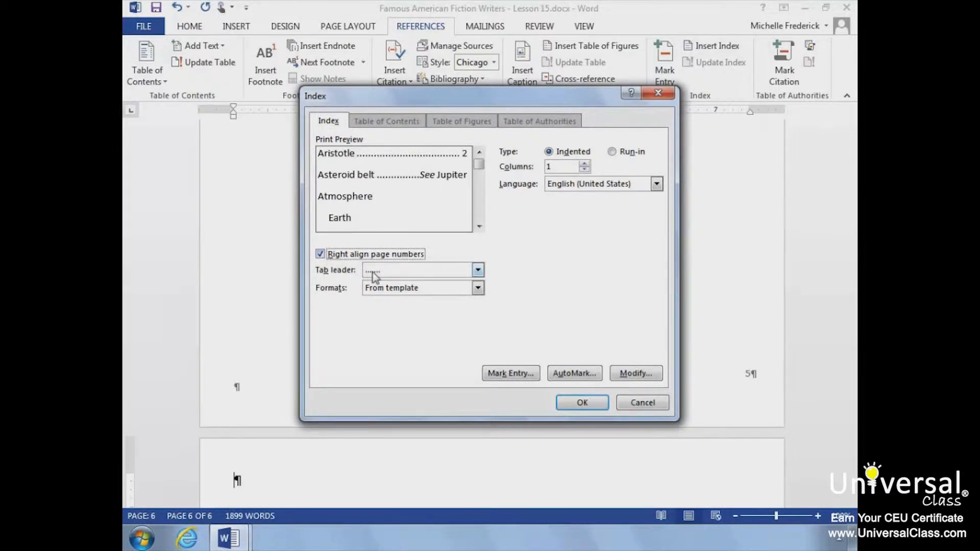
pyautogui.click(478, 270)
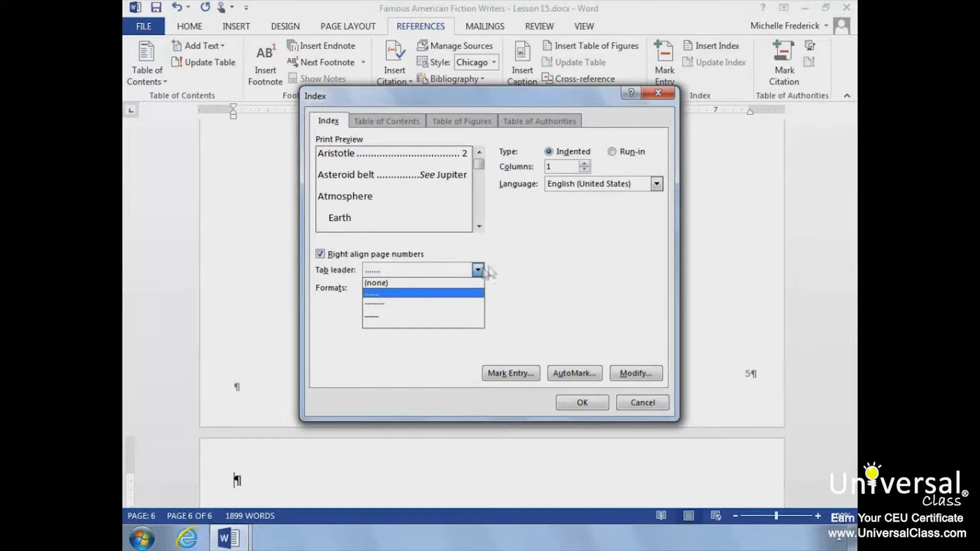
pyautogui.click(521, 272)
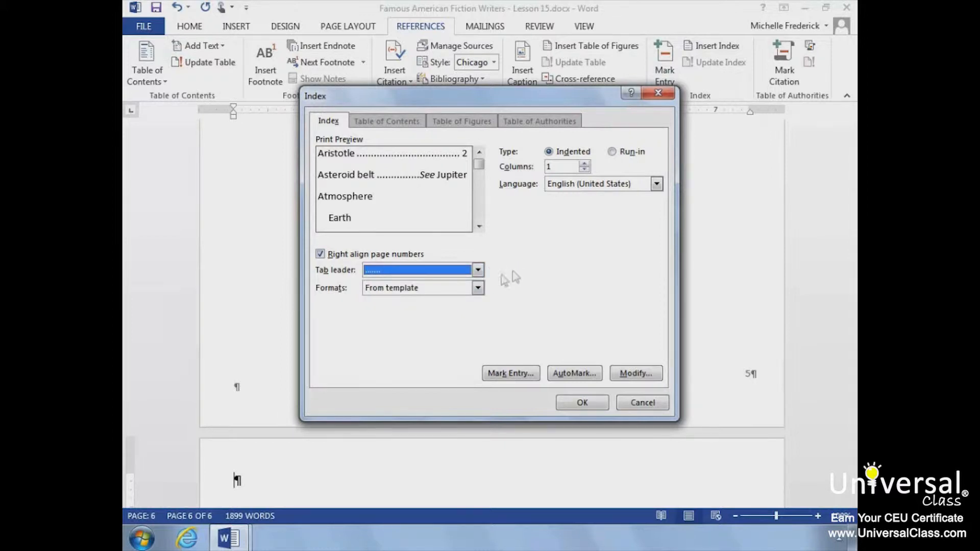
pyautogui.click(478, 288)
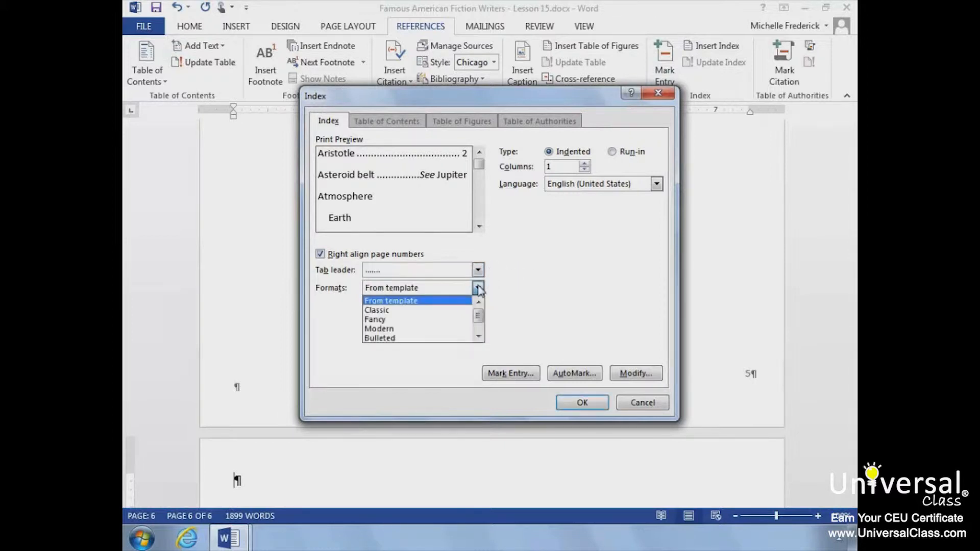
pyautogui.click(449, 311)
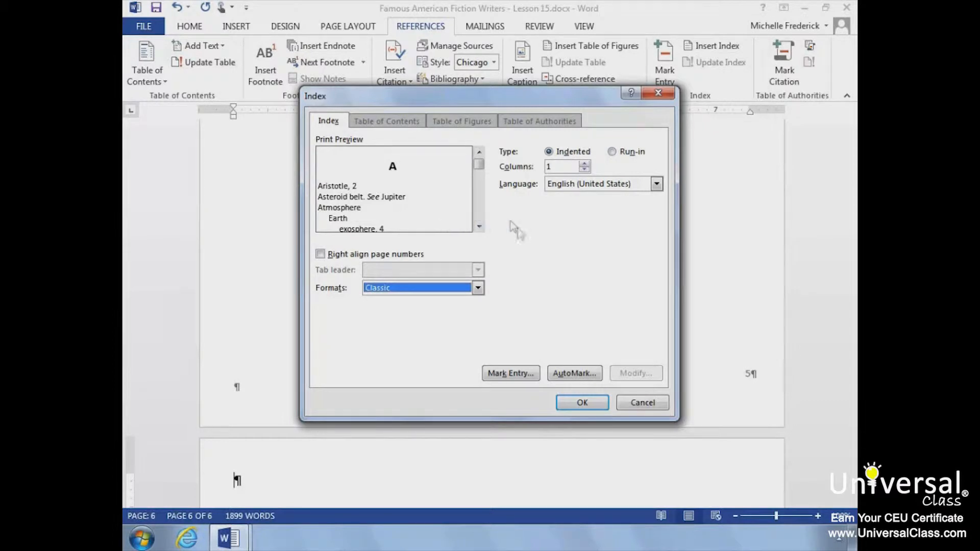
pyautogui.click(563, 403)
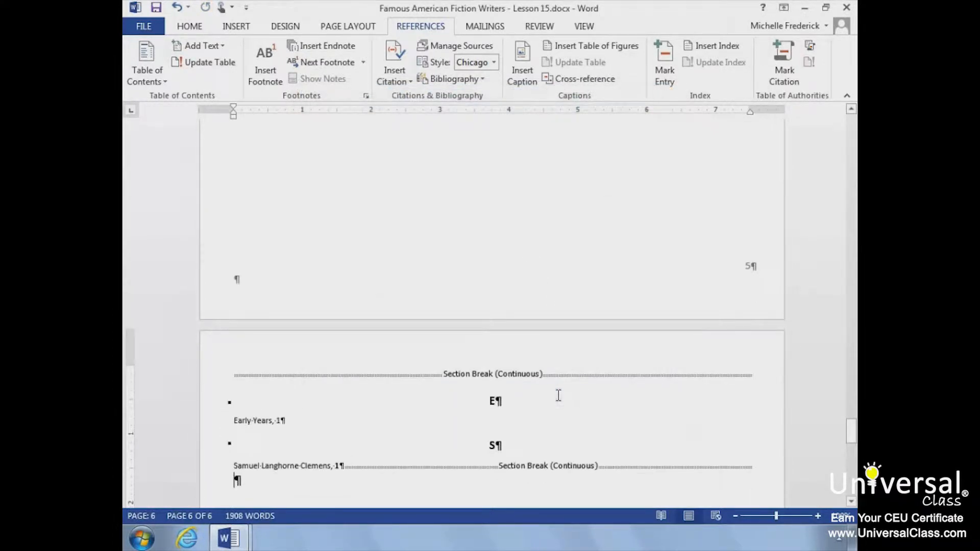
# Step: Review the generated index and bibliography with formatting marks toggled, leaving them hidden
pyautogui.scroll(-4, 558, 396)
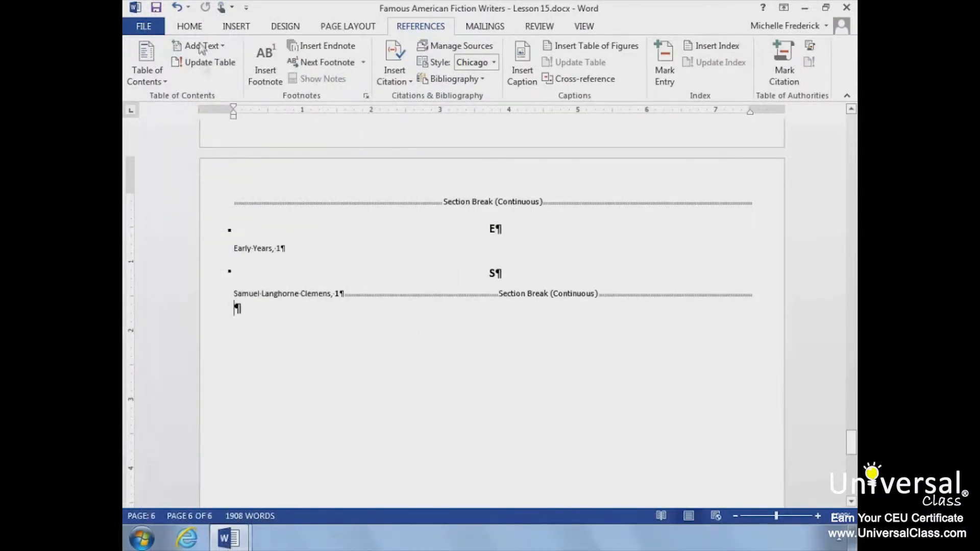
pyautogui.click(197, 30)
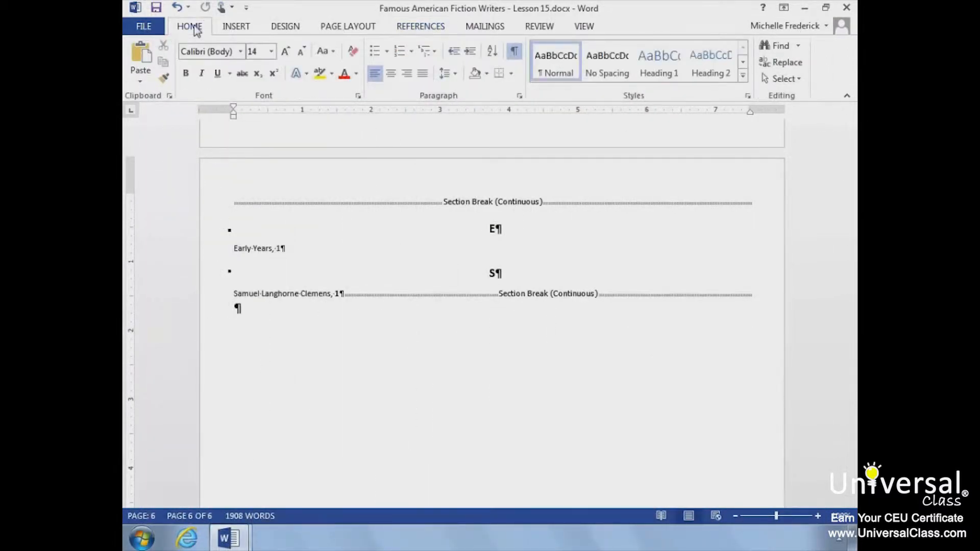
pyautogui.scroll(1, 272, 227)
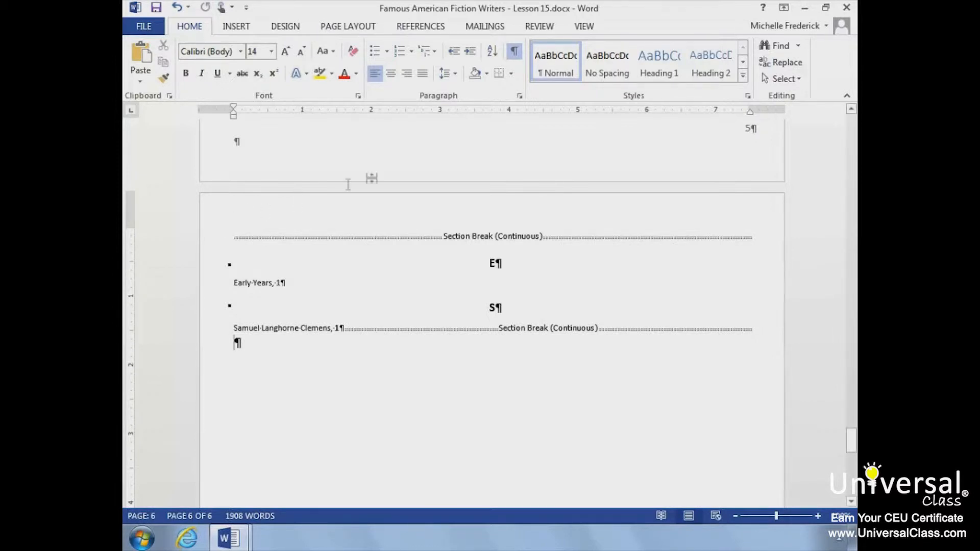
pyautogui.click(514, 52)
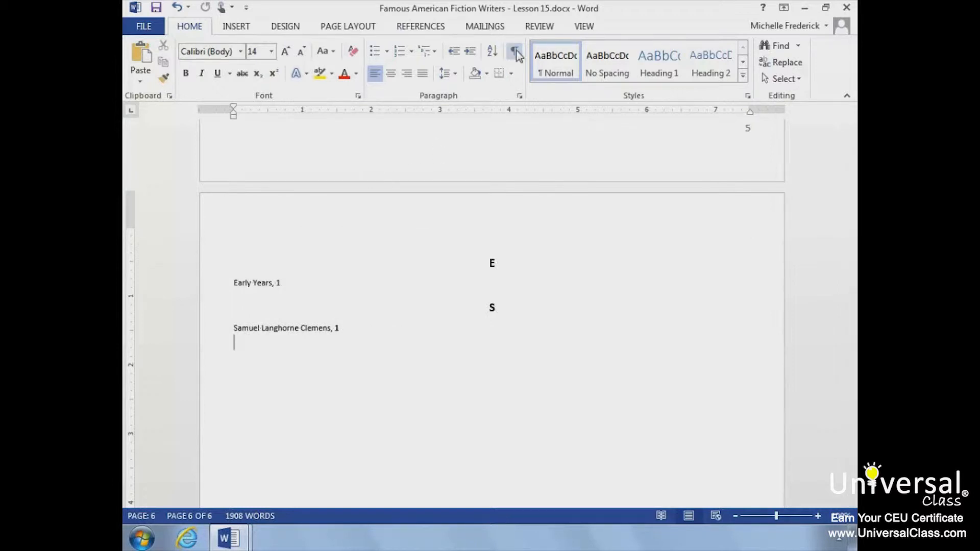
pyautogui.click(516, 53)
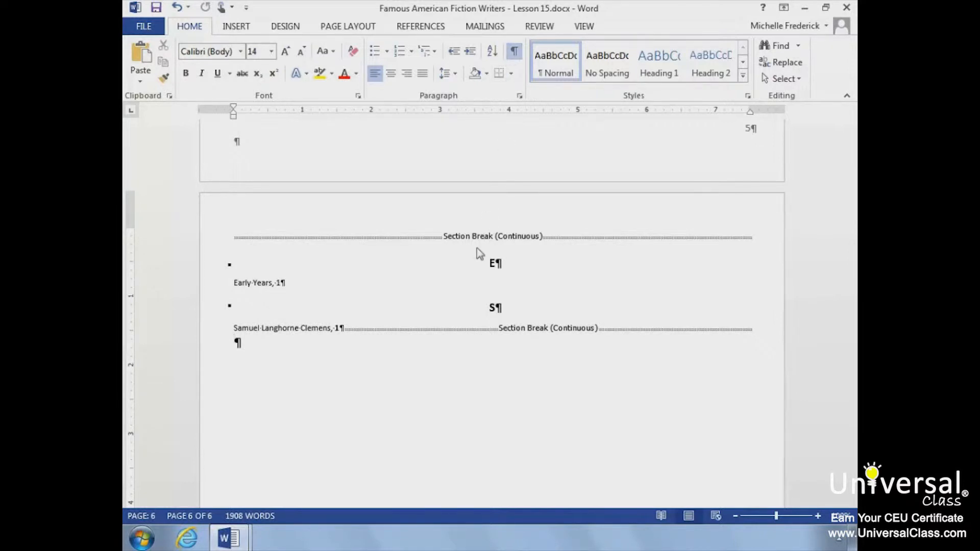
pyautogui.scroll(-10, 468, 248)
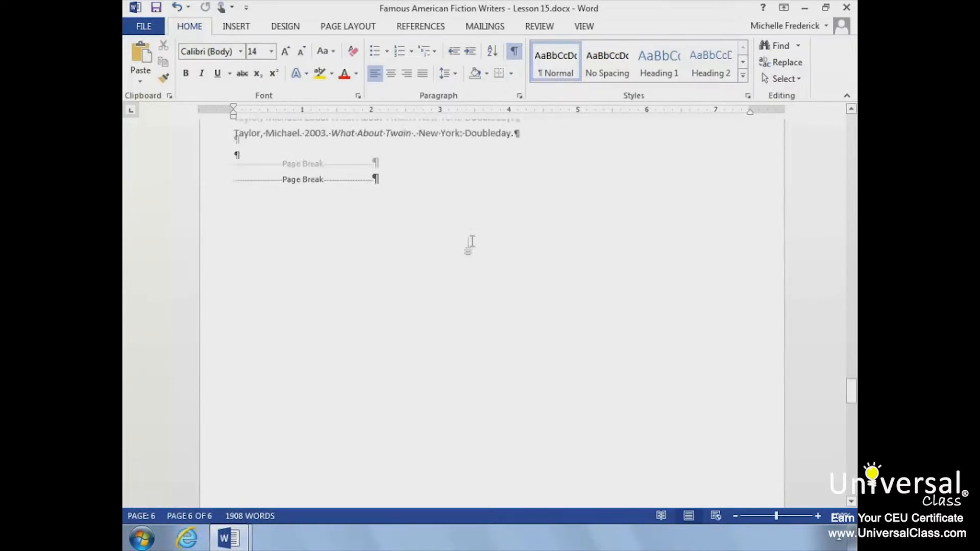
pyautogui.scroll(3, 468, 248)
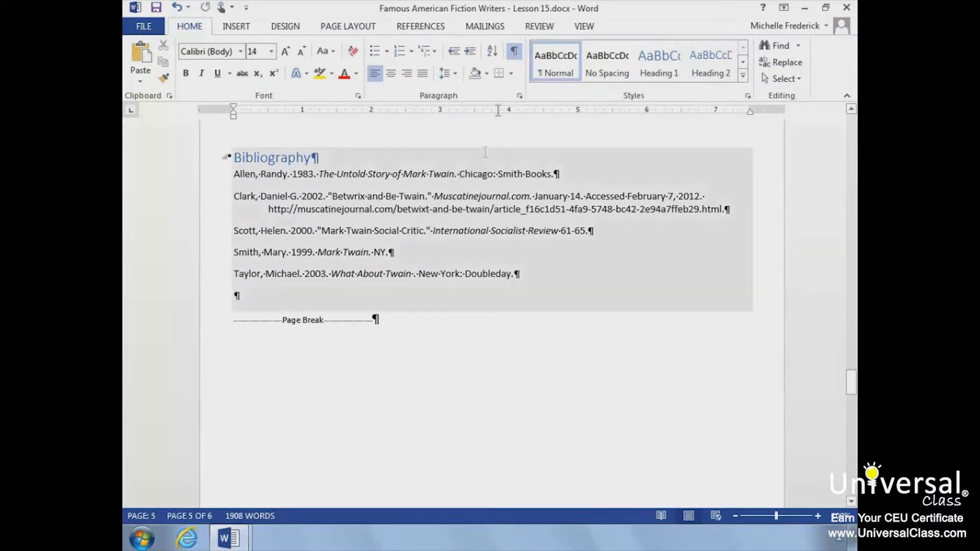
pyautogui.click(516, 51)
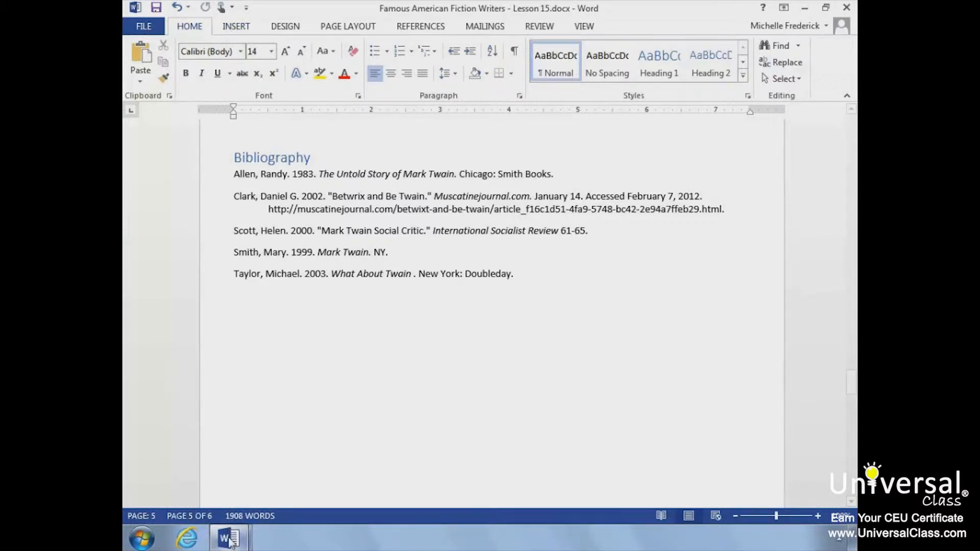
# Step: Switch to the Symbols and Equations- Lesson 15 document
pyautogui.click(231, 542)
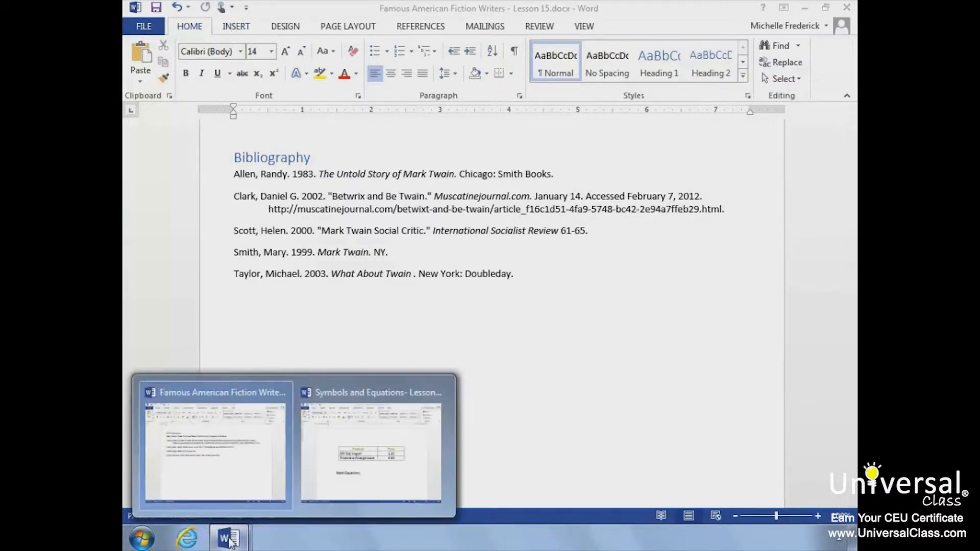
pyautogui.click(347, 448)
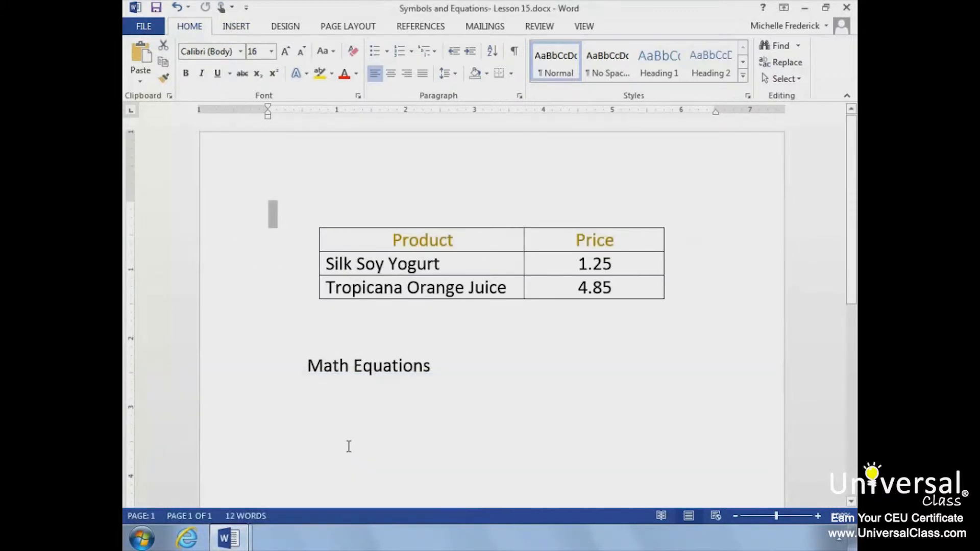
# Step: Insert a copyright symbol right after "Silk Soy Yogurt" in the table
pyautogui.click(466, 257)
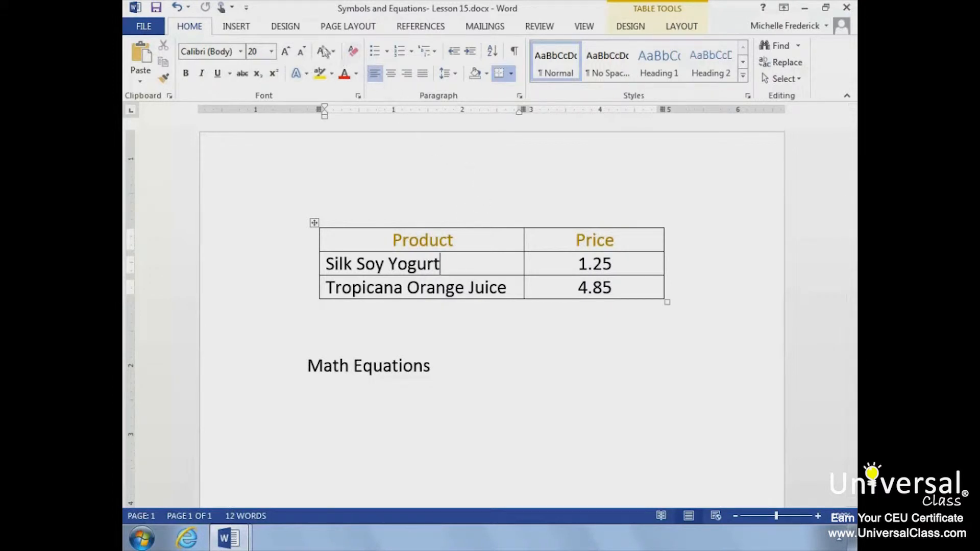
pyautogui.click(246, 27)
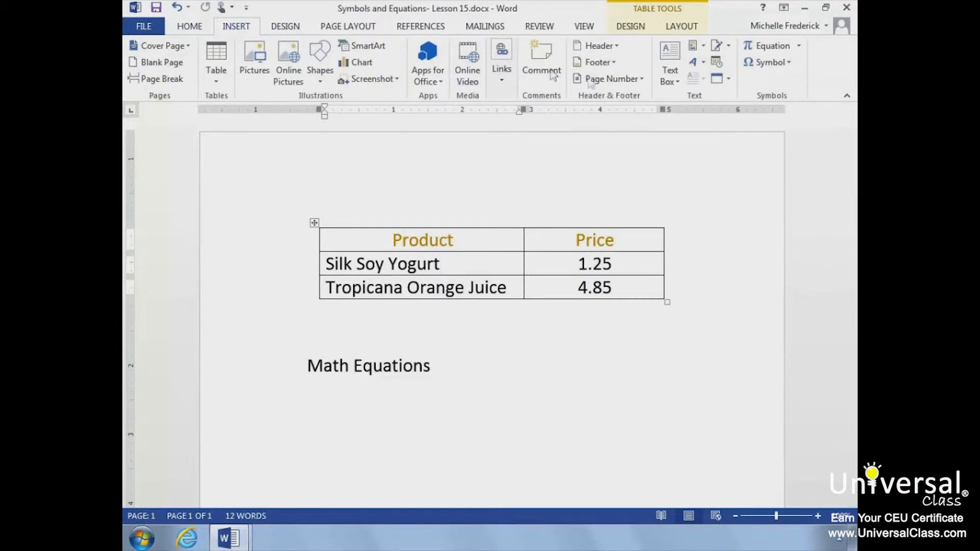
pyautogui.click(786, 63)
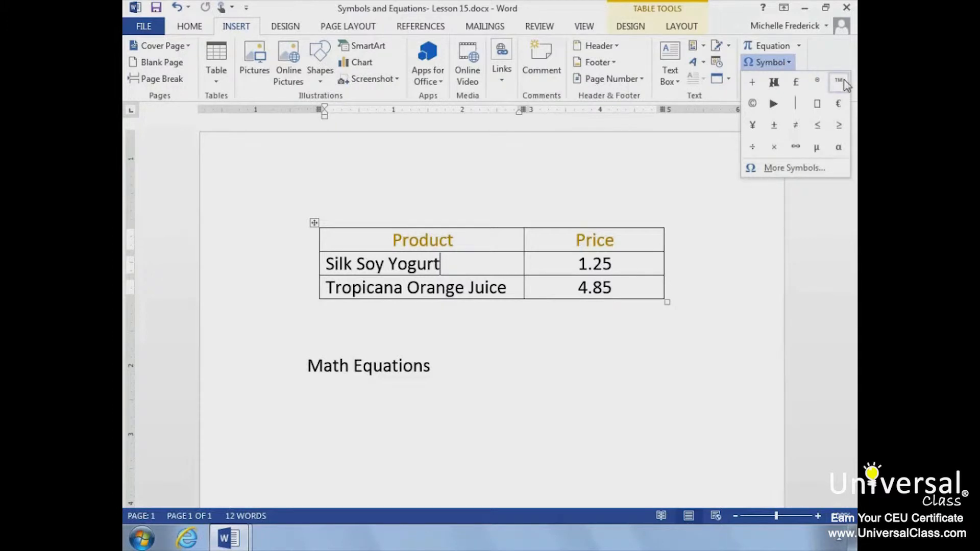
pyautogui.click(780, 170)
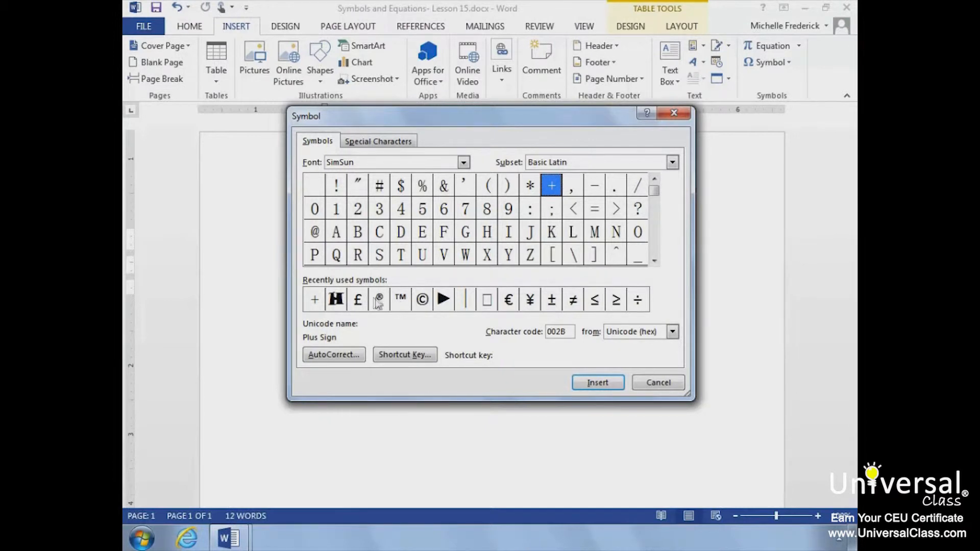
pyautogui.click(416, 305)
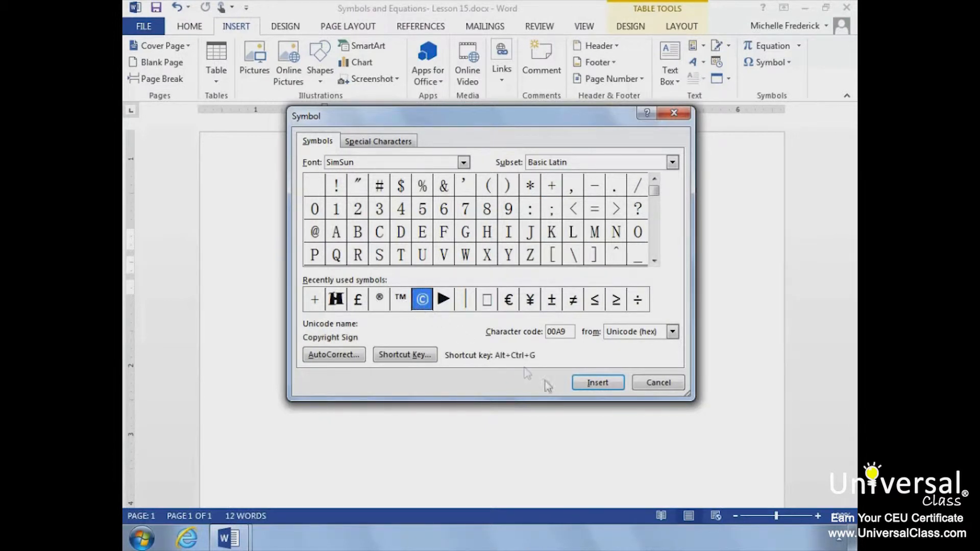
pyautogui.click(591, 387)
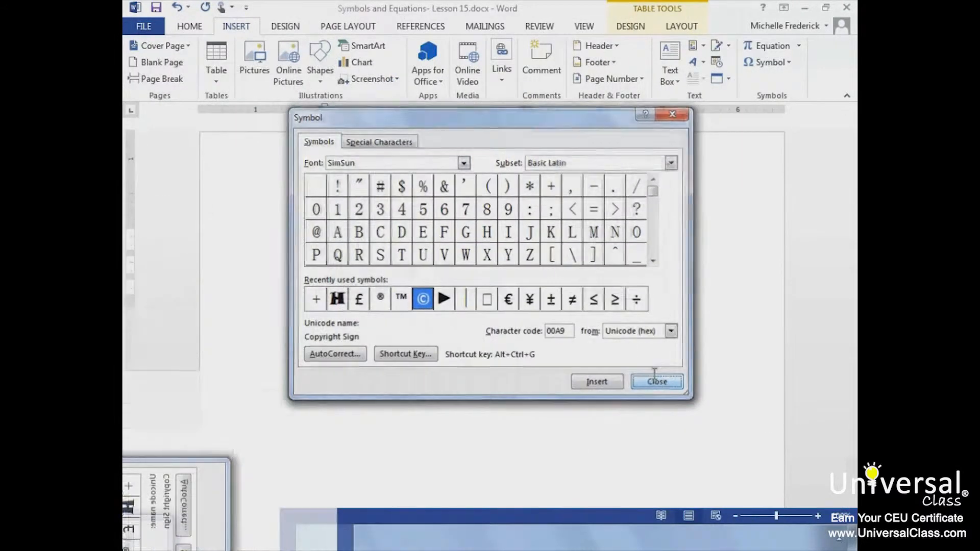
pyautogui.click(658, 382)
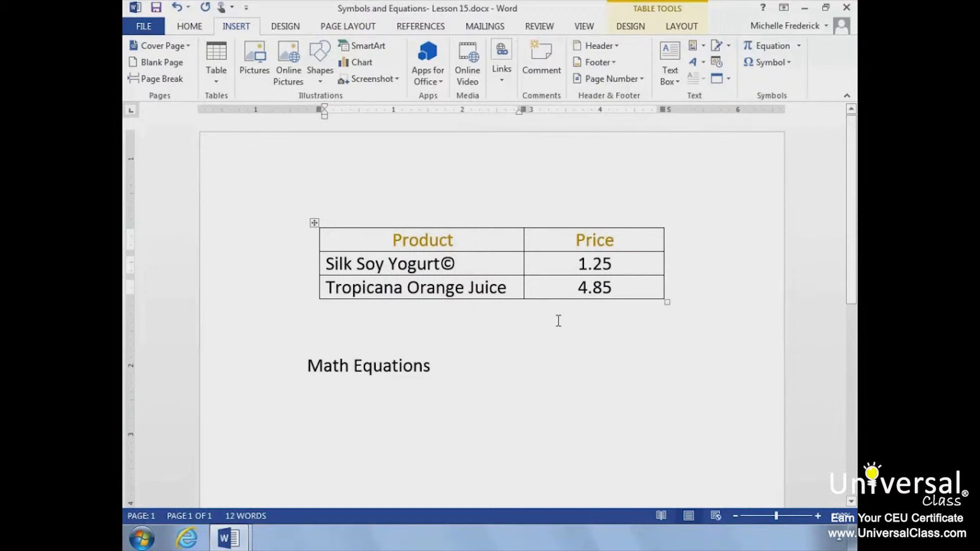
# Step: Insert a new equation below "Math Equations" using the common superscript script e^−iωt
pyautogui.click(403, 392)
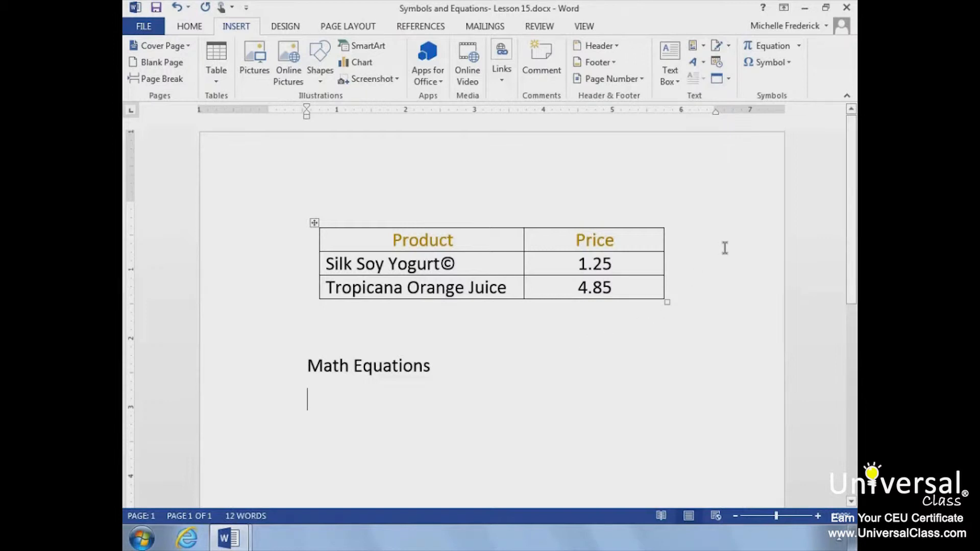
pyautogui.click(798, 47)
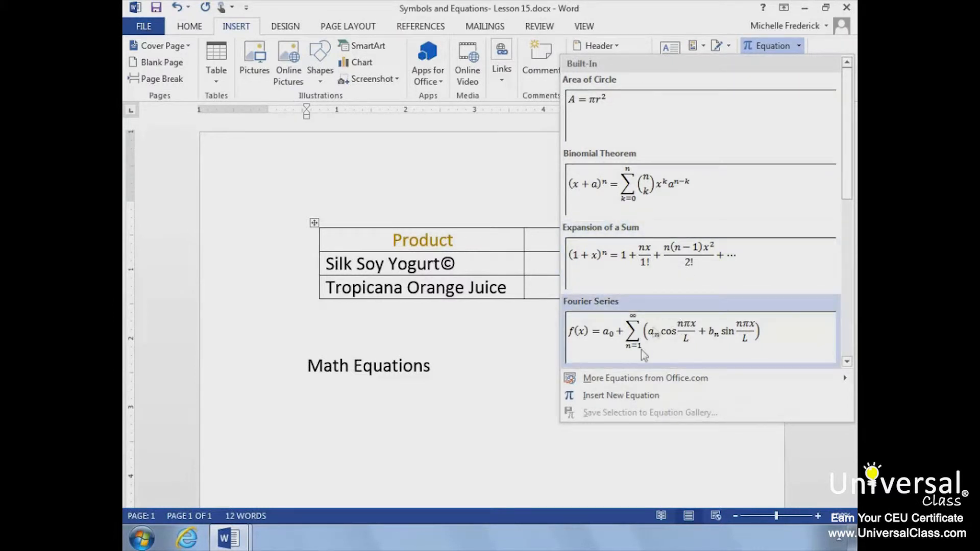
pyautogui.click(622, 397)
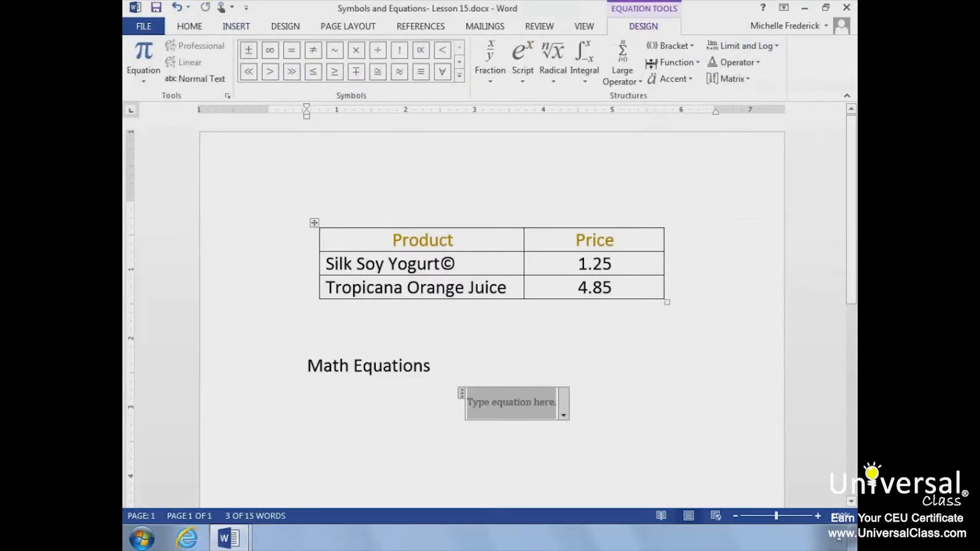
pyautogui.click(533, 61)
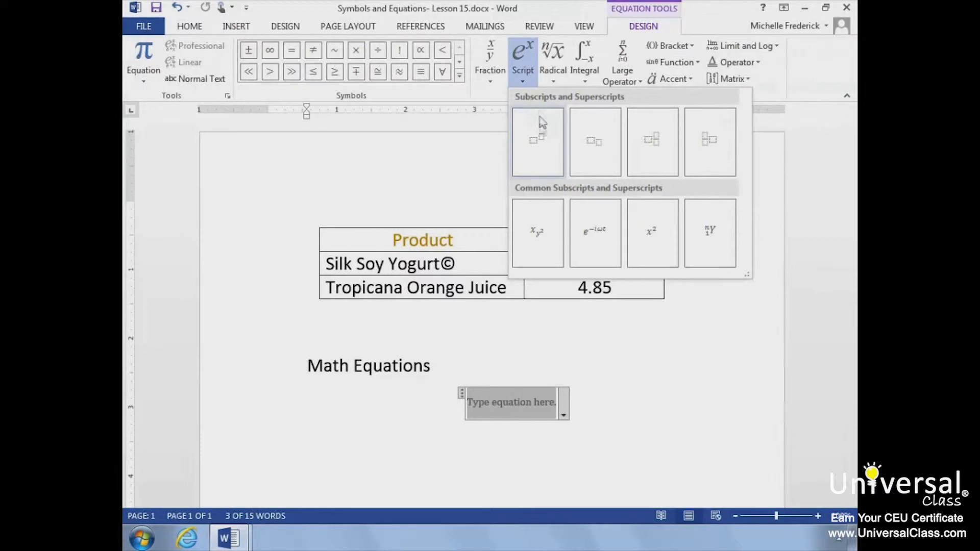
pyautogui.click(601, 228)
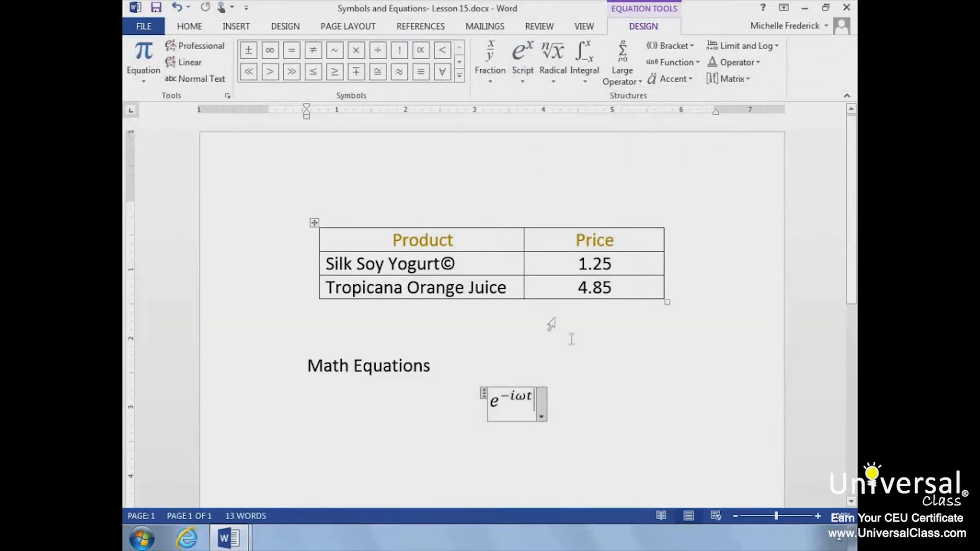
pyautogui.click(574, 389)
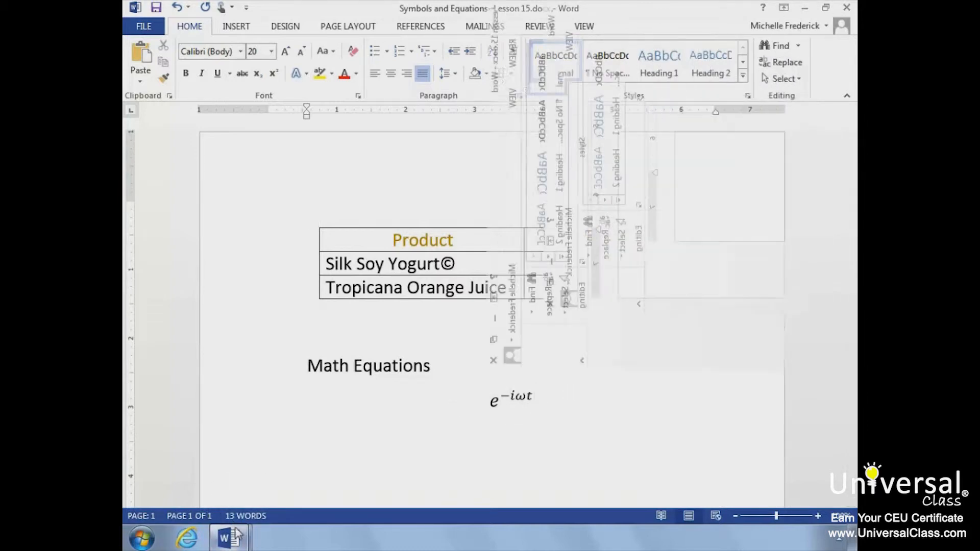
# Step: Switch back to the Famous American Fiction Writers - Lesson 15 document
pyautogui.moveTo(228, 538)
pyautogui.click(248, 456)
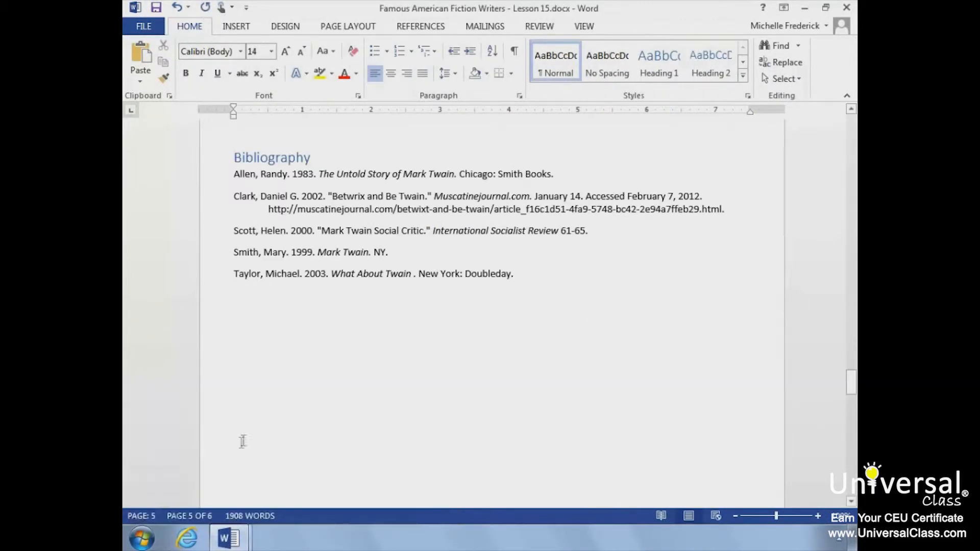
pyautogui.scroll(-5, 300, 346)
pyautogui.scroll(20, 299, 347)
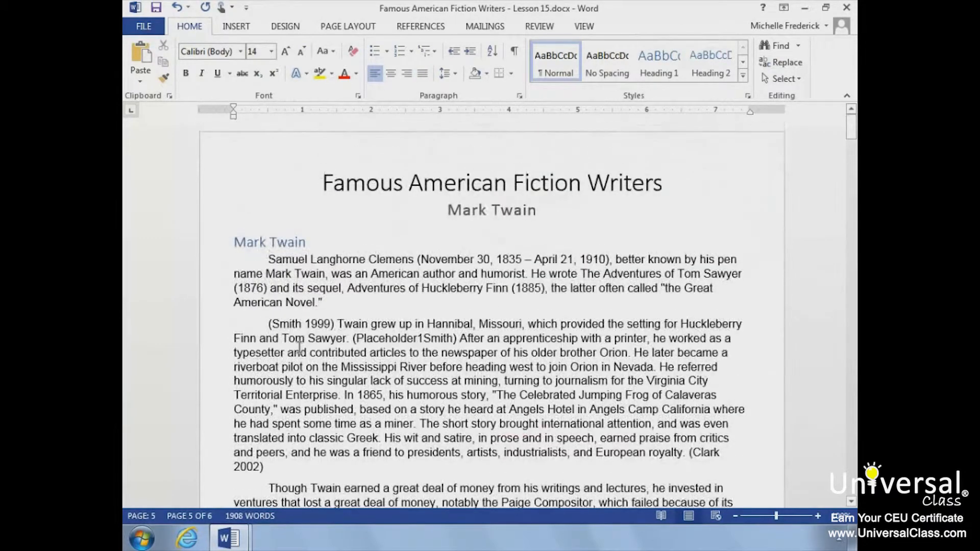
# Step: Insert a footnote after "American Novel." in the first paragraph reading "Samuel Clemons"
pyautogui.click(338, 299)
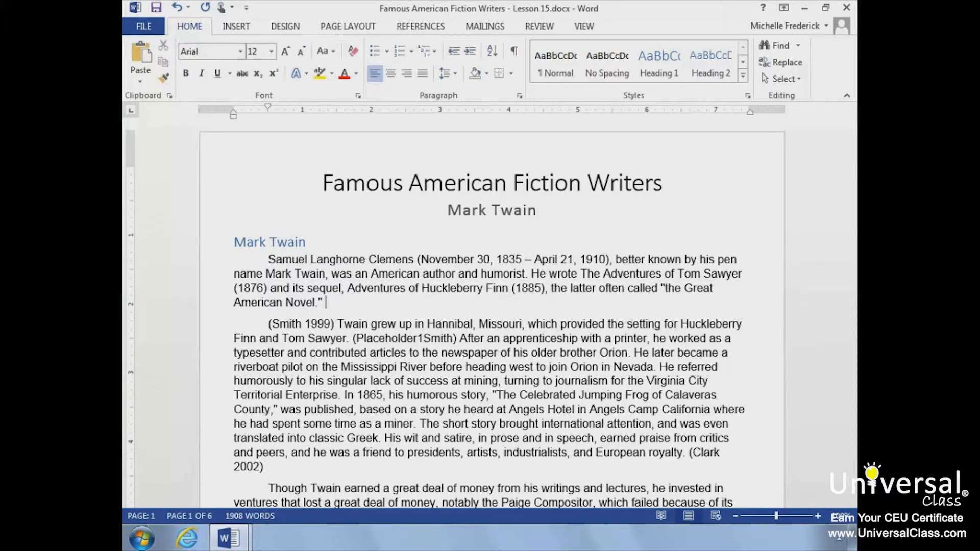
pyautogui.click(432, 28)
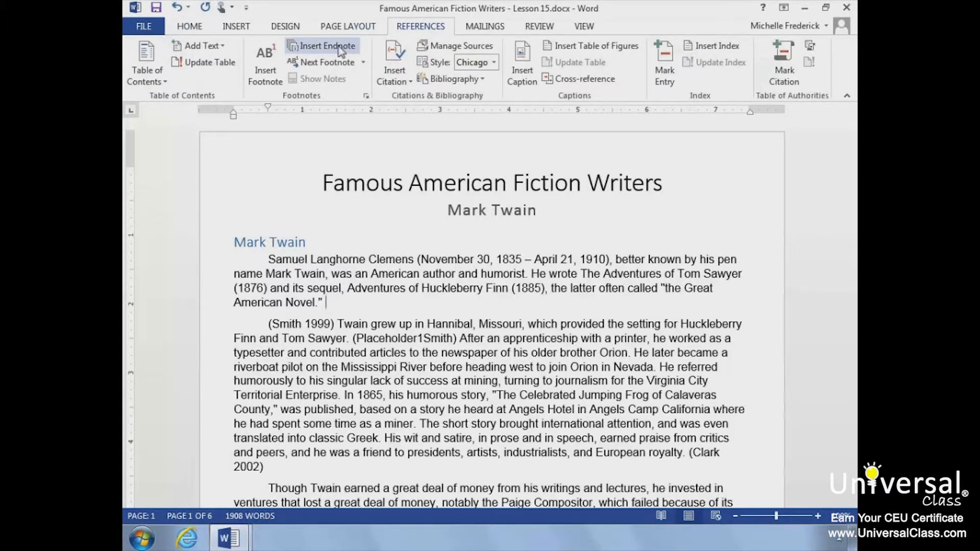
pyautogui.click(271, 70)
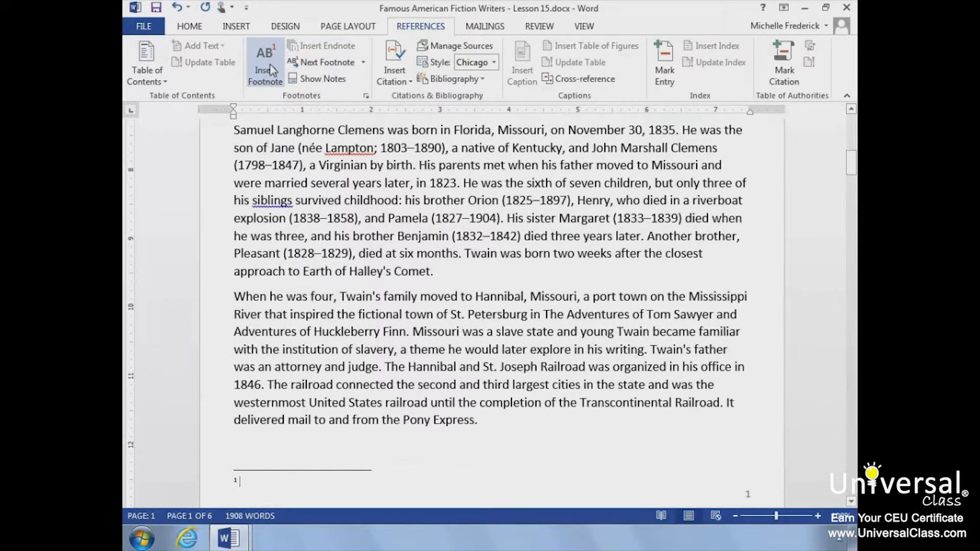
pyautogui.write('Samuel Clemons')
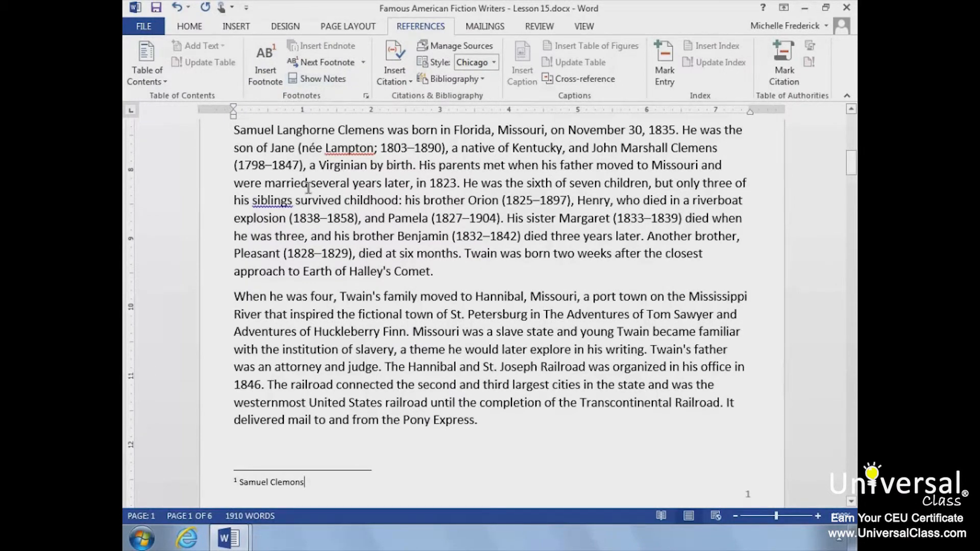
pyautogui.scroll(10, 309, 188)
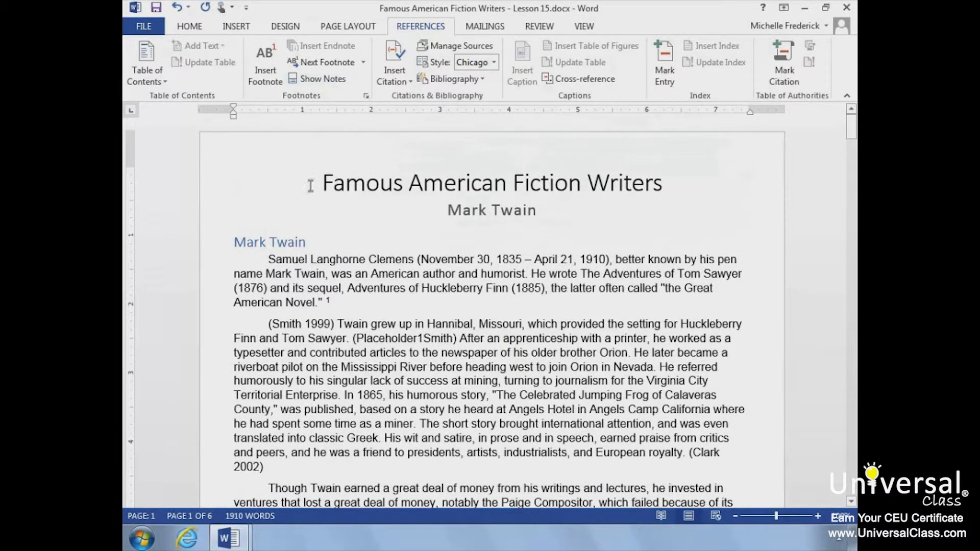
pyautogui.click(315, 178)
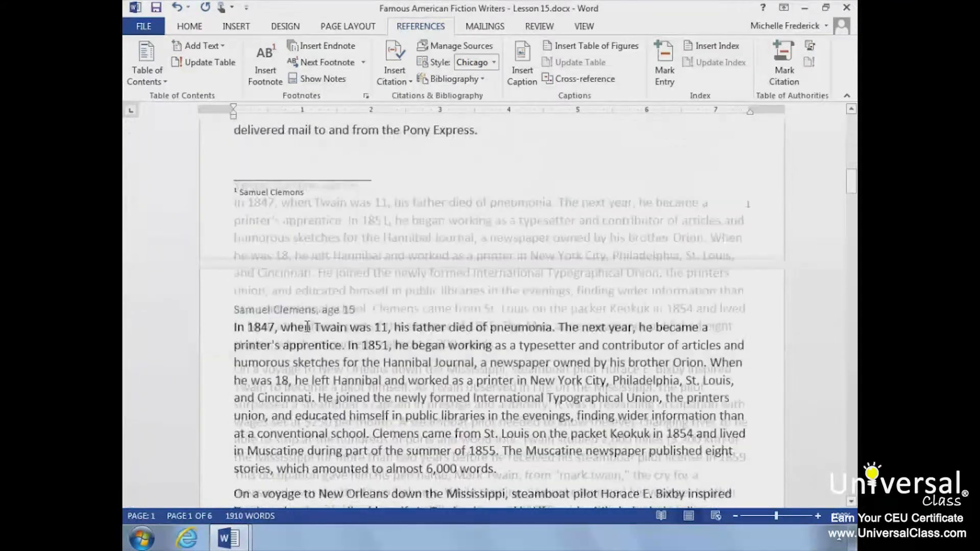
# Step: Bookmark the paragraph under the "Samuel Clemens, age 15" heading with the name Age15
pyautogui.scroll(-6, 307, 327)
pyautogui.scroll(2, 307, 327)
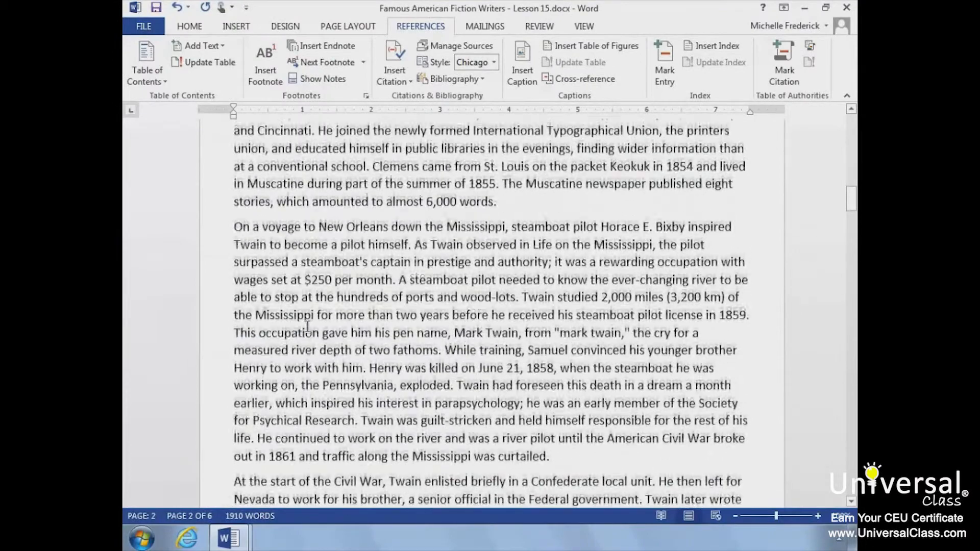
pyautogui.scroll(2, 307, 327)
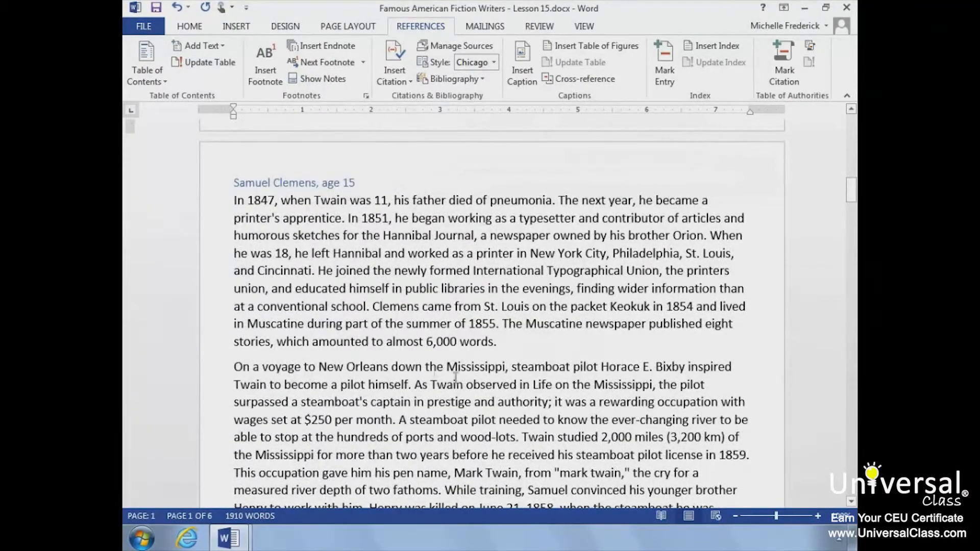
pyautogui.moveTo(499, 341); pyautogui.dragTo(232, 192)
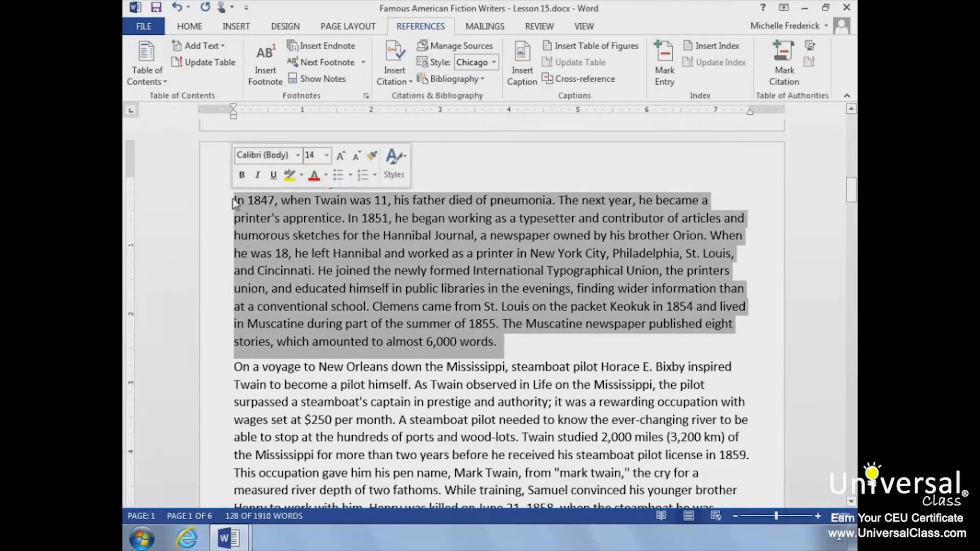
pyautogui.click(230, 27)
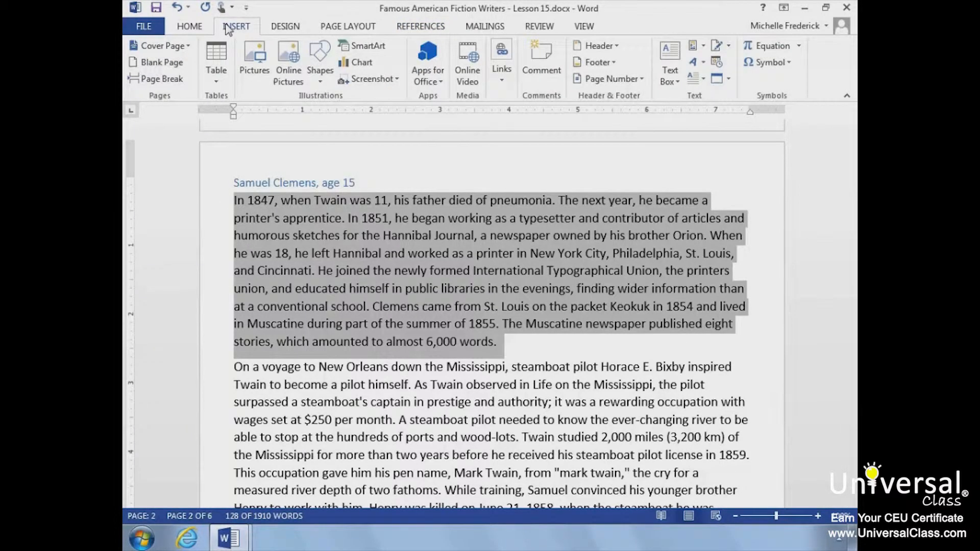
pyautogui.click(503, 80)
pyautogui.click(559, 134)
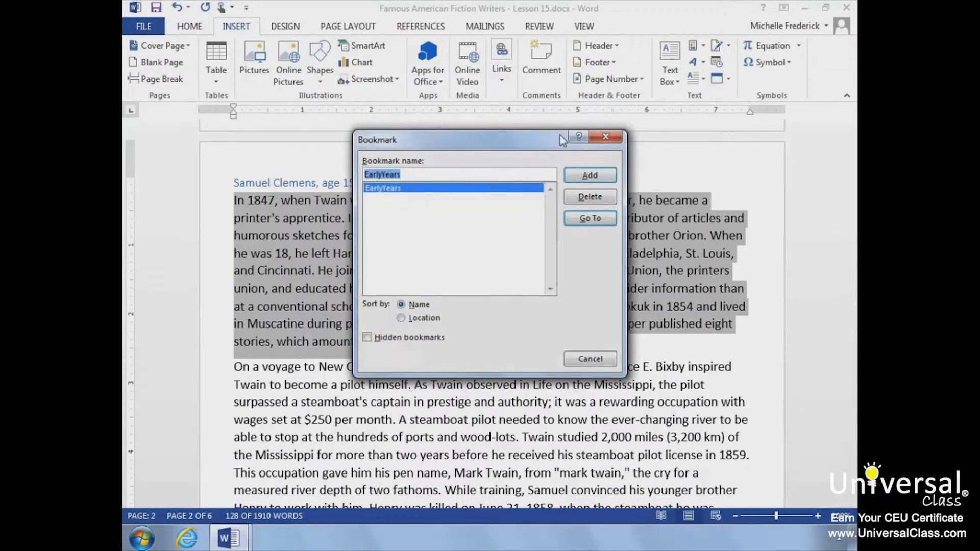
pyautogui.write('Age')
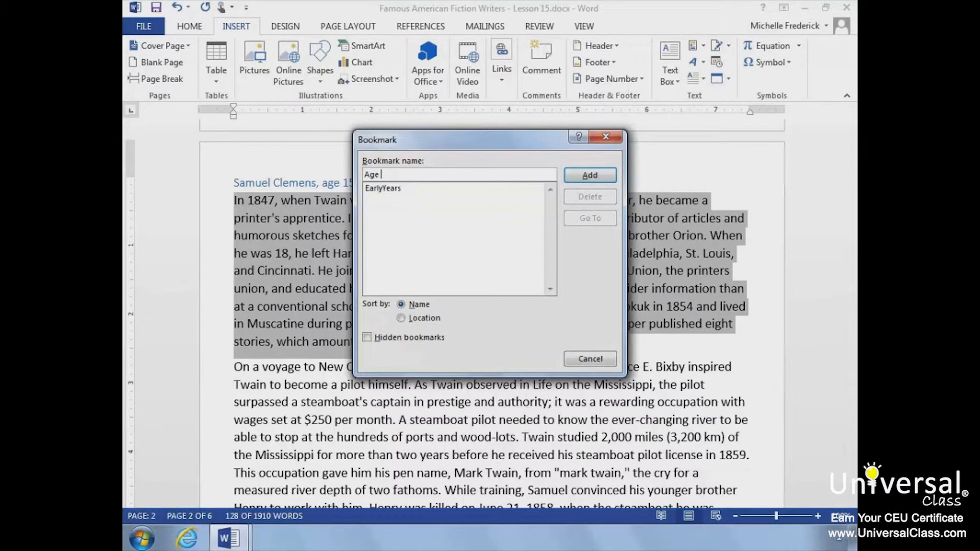
pyautogui.write('15')
pyautogui.click(587, 175)
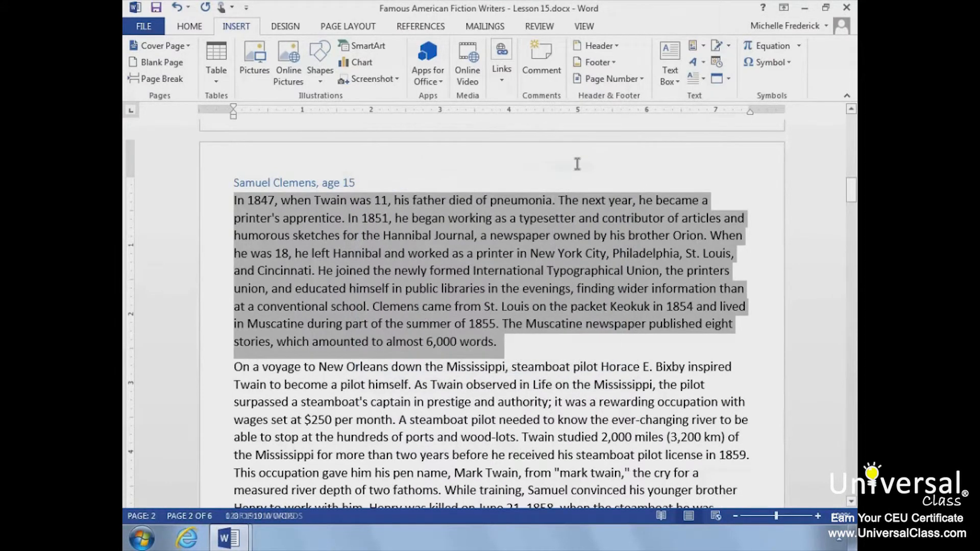
pyautogui.click(506, 328)
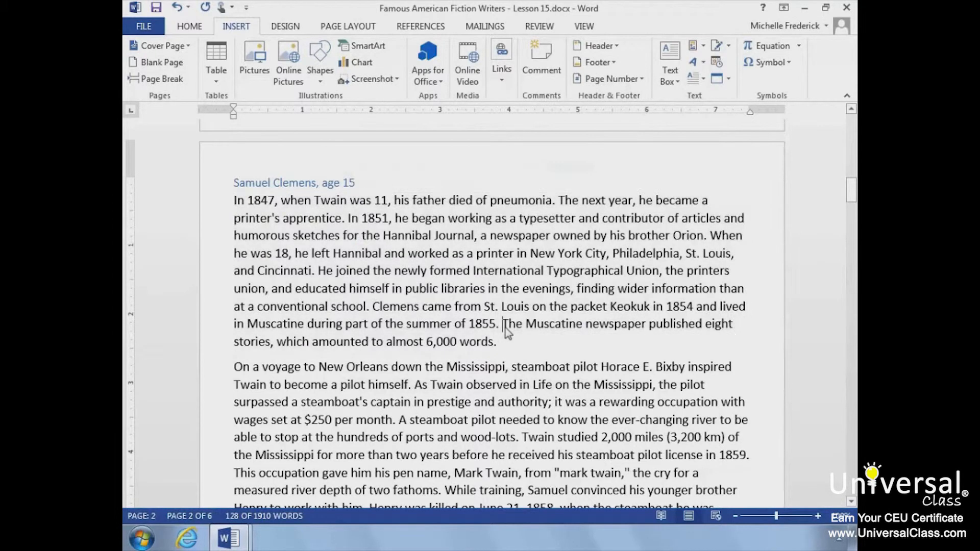
pyautogui.click(502, 335)
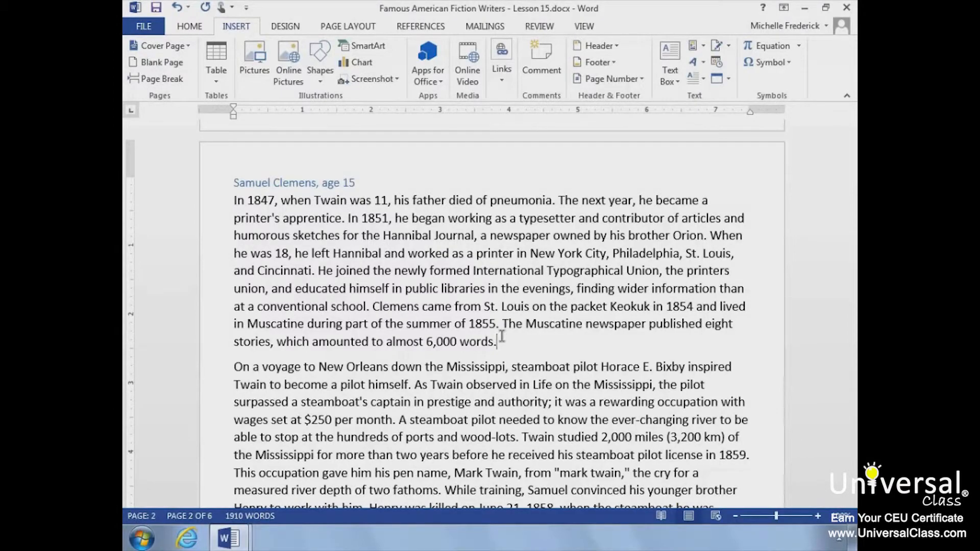
# Step: Add a page break after the bibliography and type "See Google For More Information" on the new page
pyautogui.scroll(-20, 502, 336)
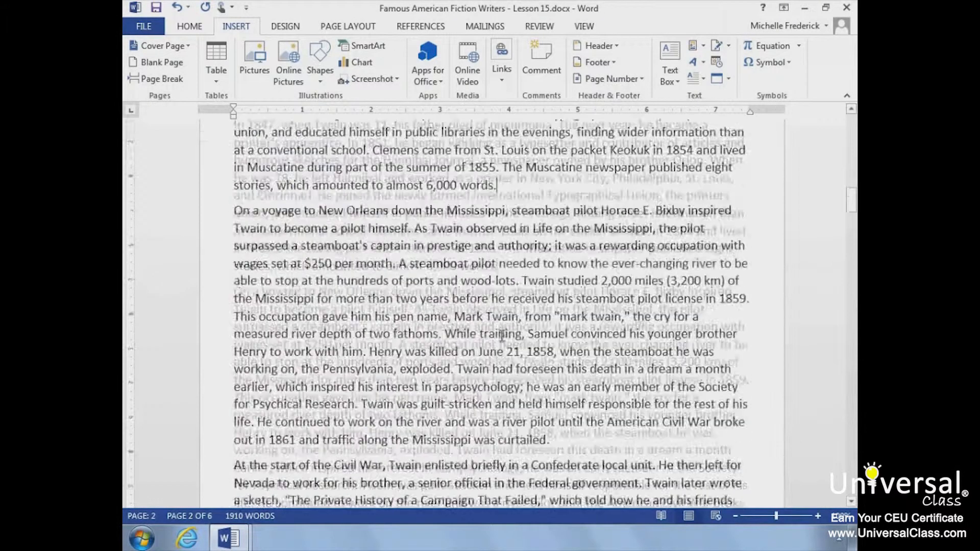
pyautogui.scroll(-20, 502, 335)
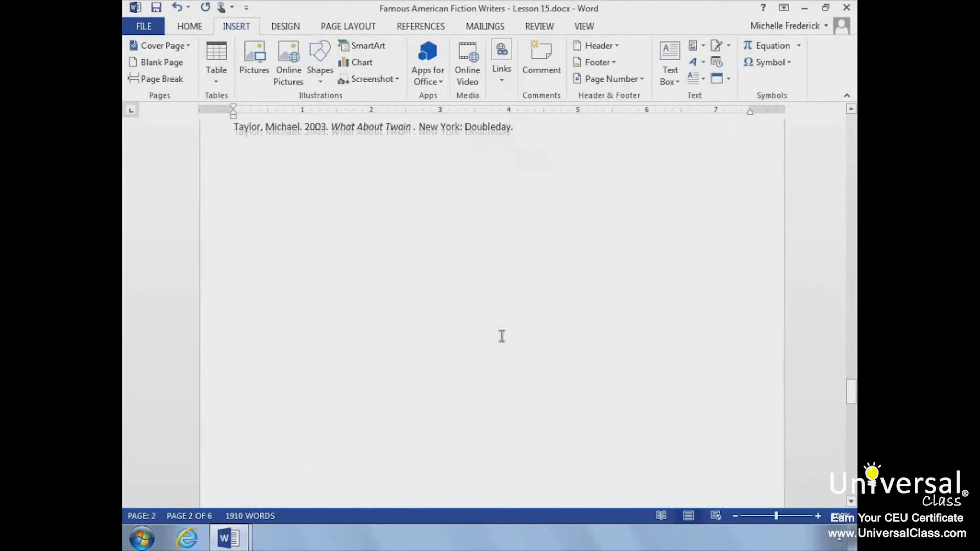
pyautogui.scroll(-3, 502, 336)
pyautogui.scroll(1, 502, 336)
pyautogui.scroll(3, 502, 336)
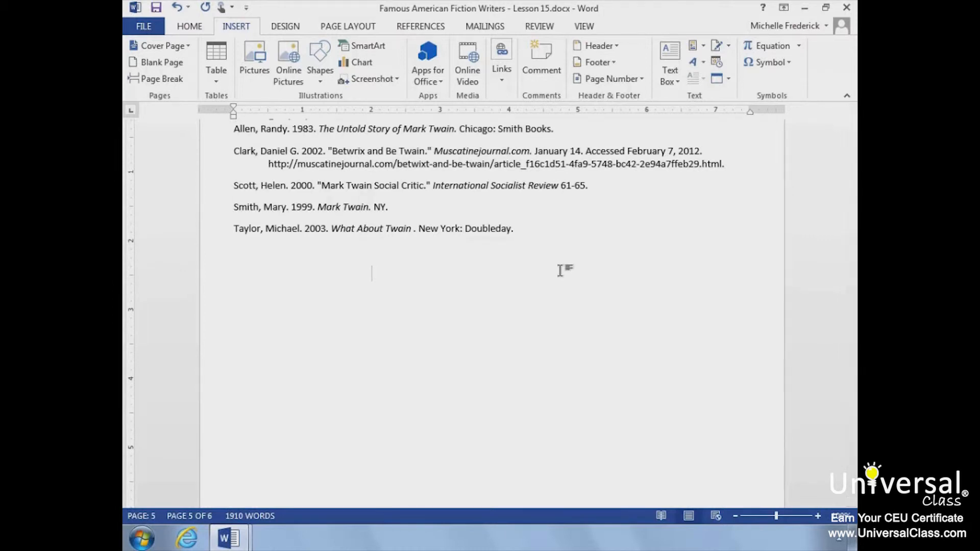
pyautogui.hotkey('ctrl', 'Return')
pyautogui.write('See Google F')
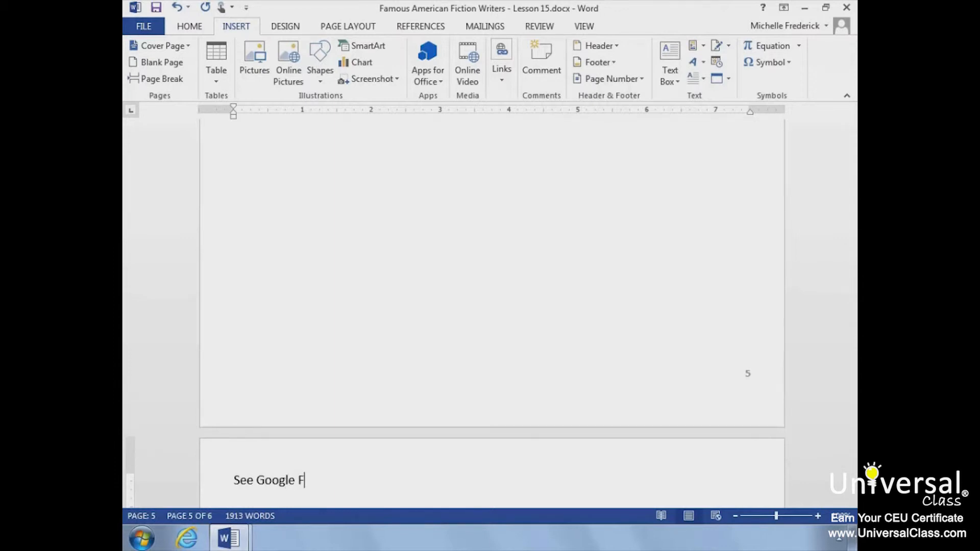
pyautogui.write('or More Information')
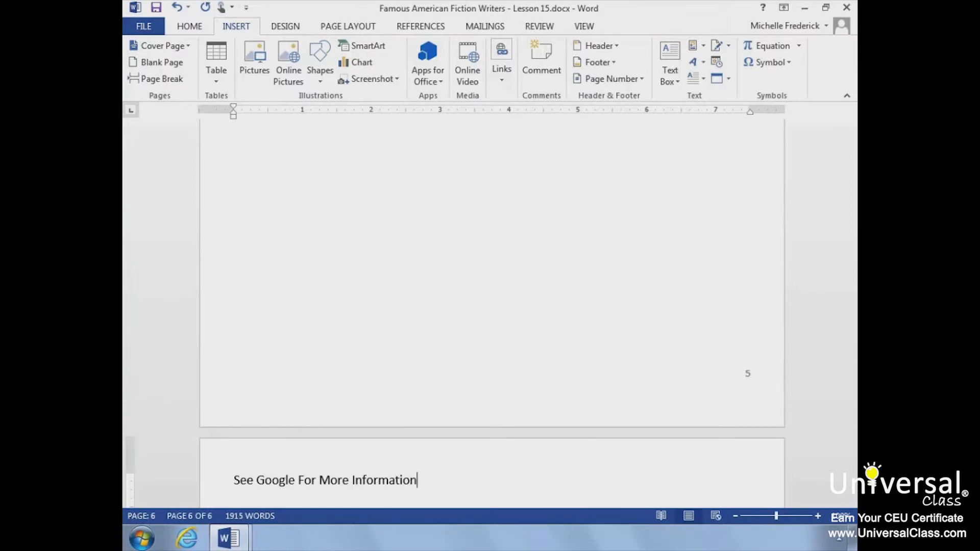
pyautogui.moveTo(417, 465); pyautogui.dragTo(230, 465)
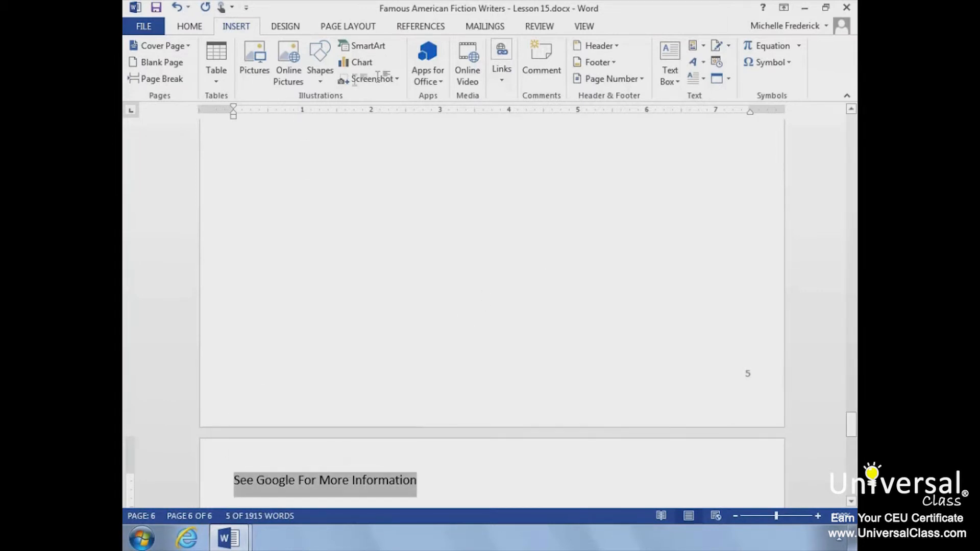
pyautogui.click(500, 77)
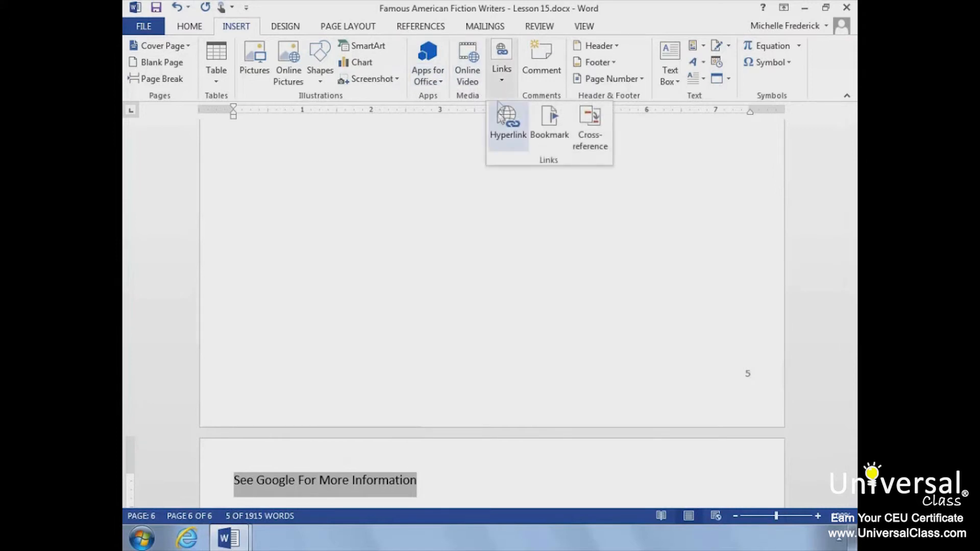
pyautogui.click(498, 123)
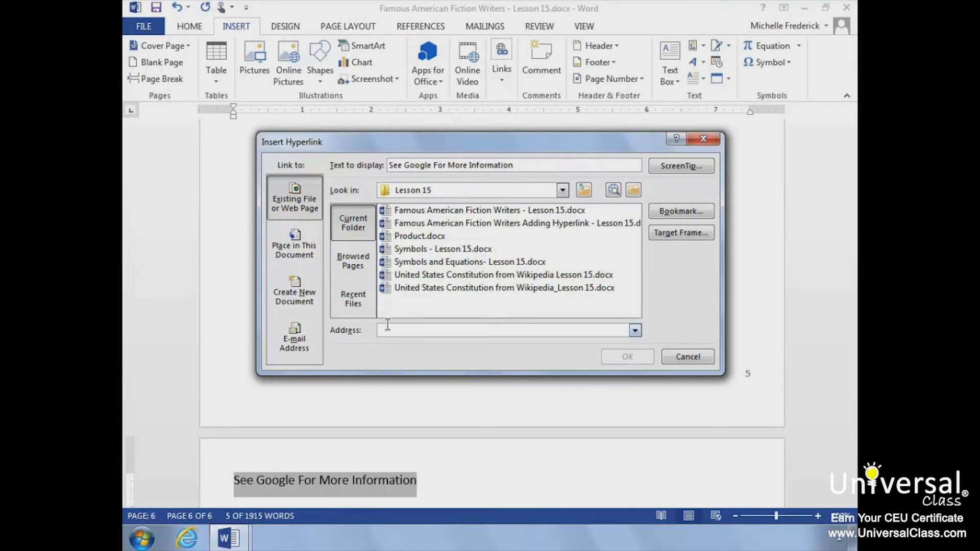
pyautogui.write('h')
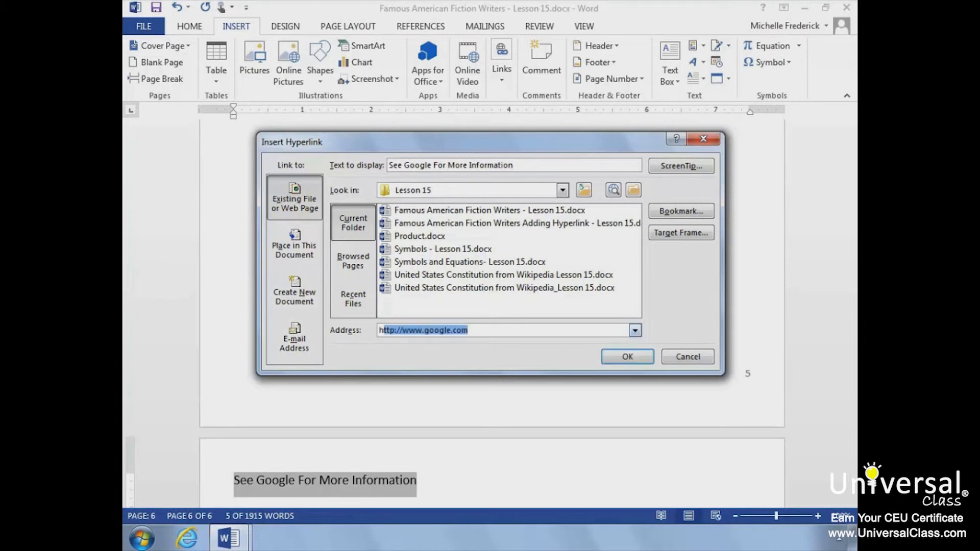
pyautogui.write('ttp://www.goo')
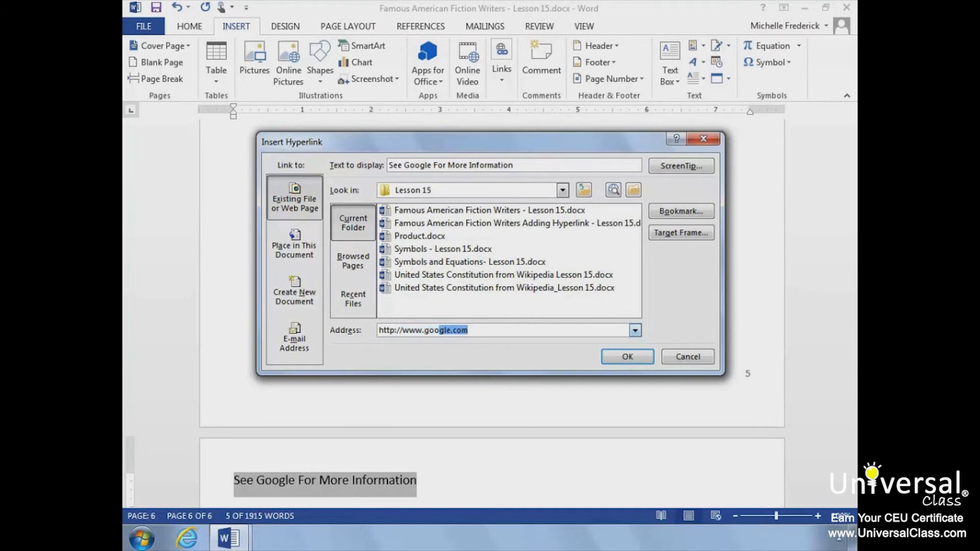
pyautogui.write('gle.com')
pyautogui.click(627, 357)
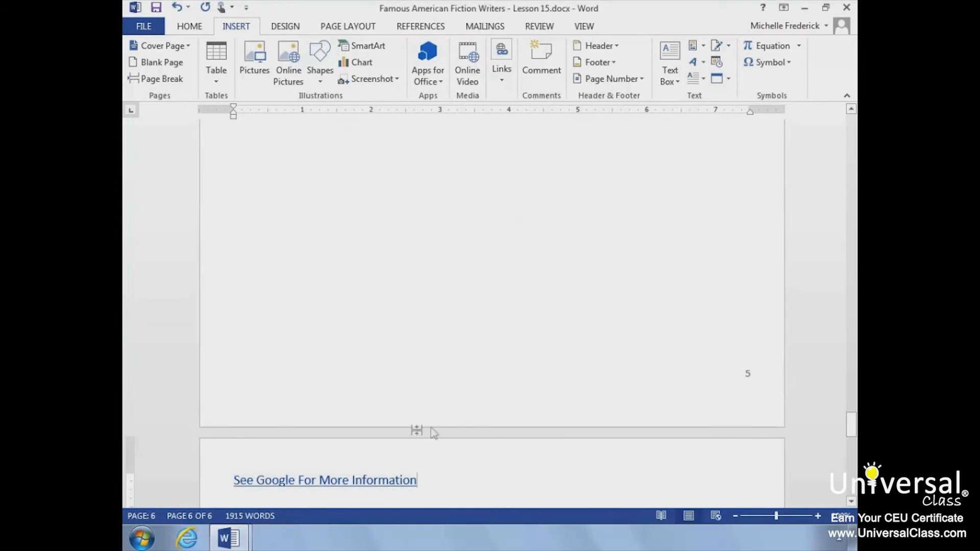
# Step: Follow the new hyperlink to test it in the browser, then close the browser window
pyautogui.moveTo(362, 473)
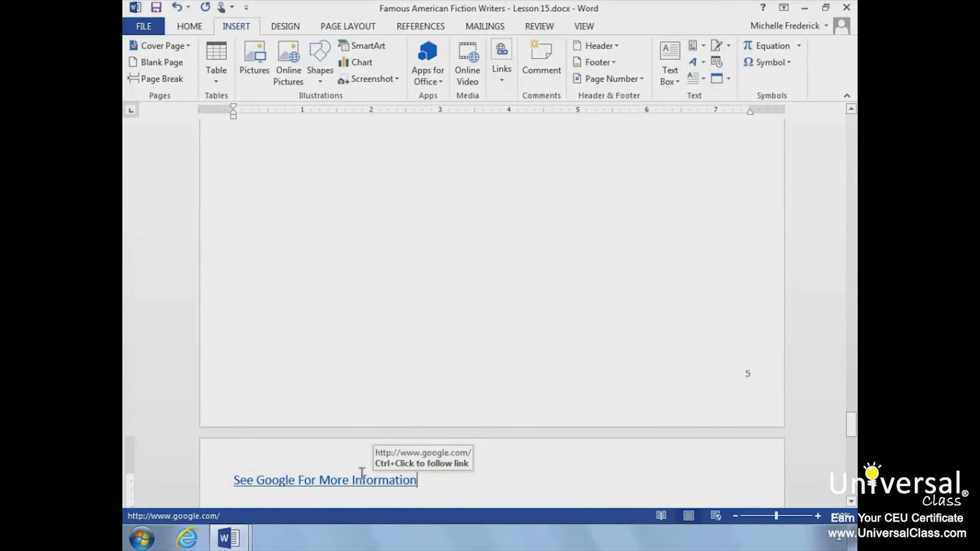
pyautogui.keyDown('ctrl'); pyautogui.click(362, 474); pyautogui.keyUp('ctrl')
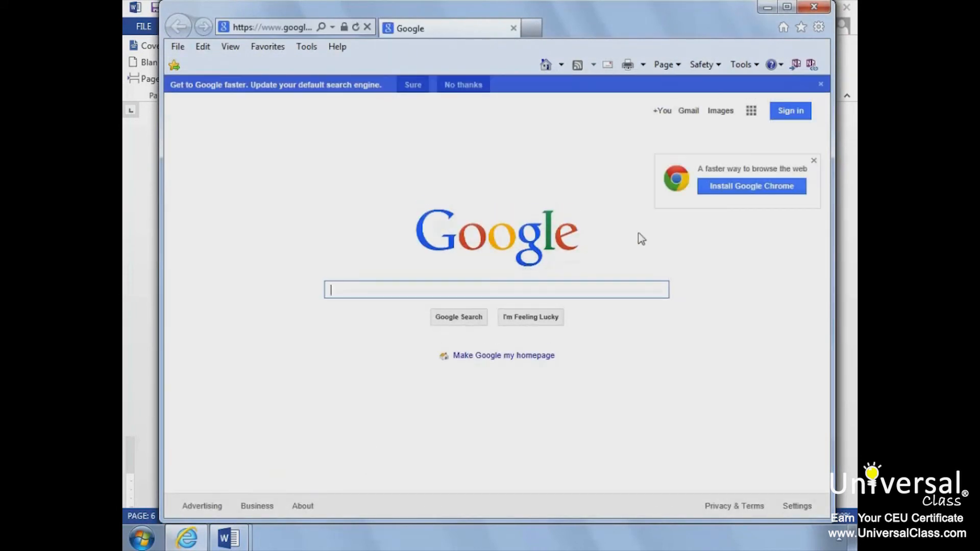
pyautogui.click(814, 7)
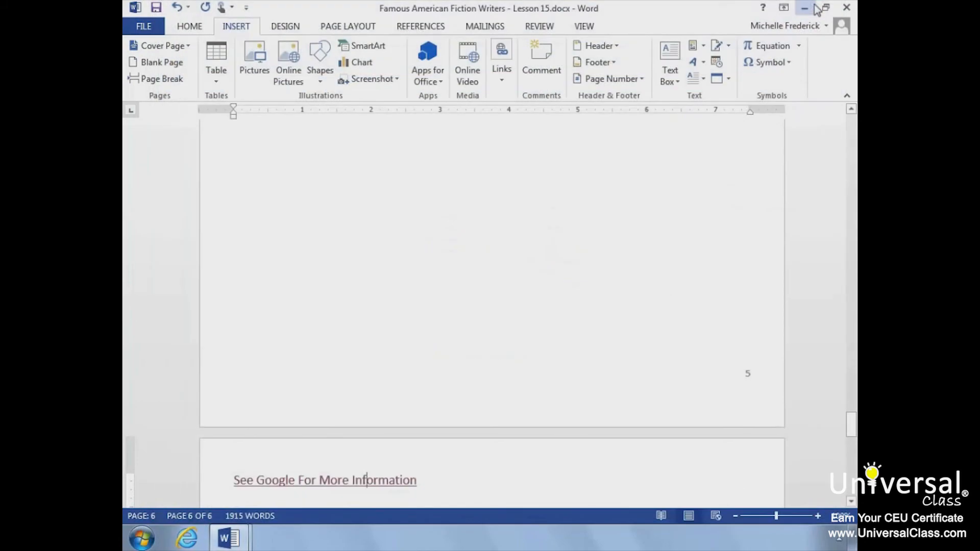